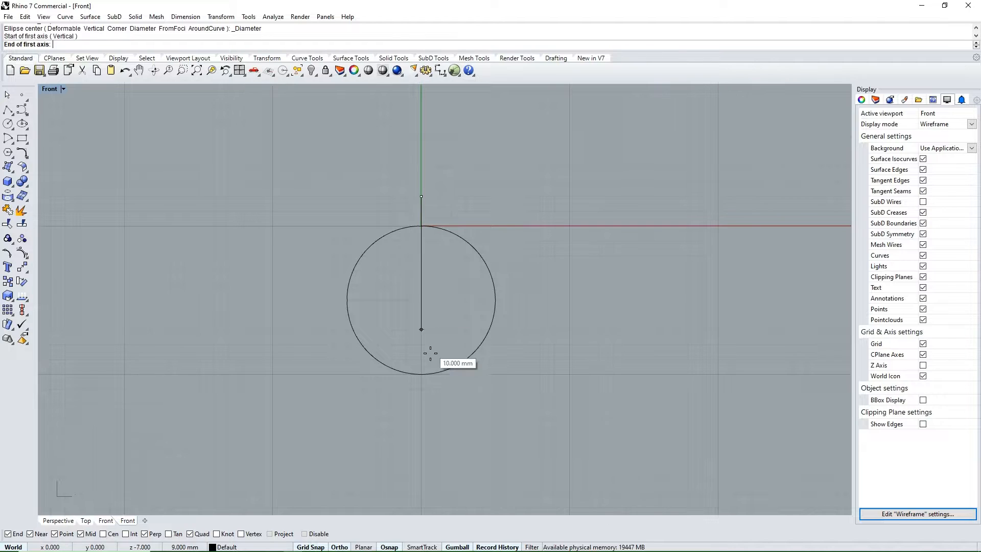
Step: Draw a vertical ellipse by diameter around the circle in the Front view, about 19 mm tall and 16 mm wide
{"action": "scroll", "coordinate": [432, 420], "scroll_direction": "down", "scroll_amount": 5}
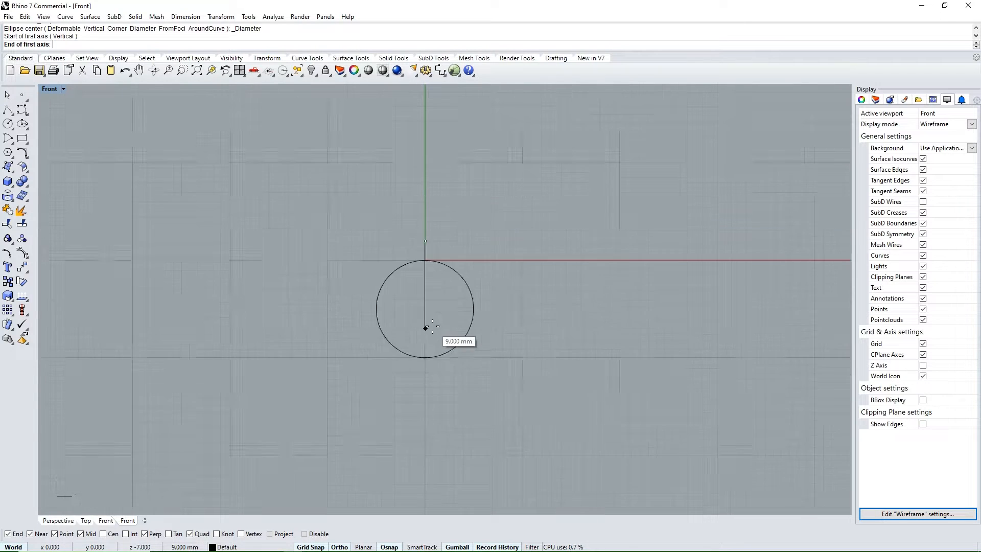
{"action": "left_click", "coordinate": [426, 407]}
{"action": "scroll", "coordinate": [468, 314], "scroll_direction": "up", "scroll_amount": 3}
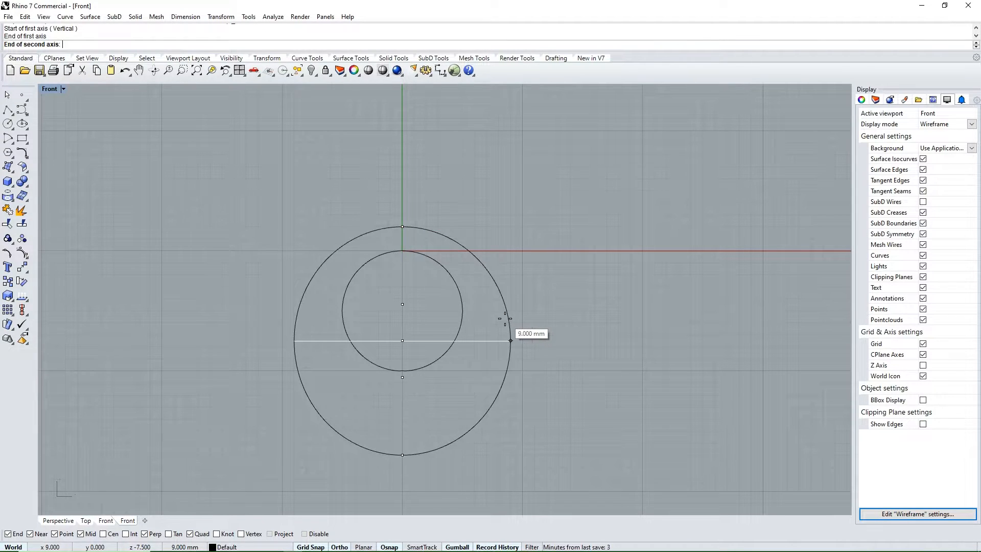
{"action": "scroll", "coordinate": [404, 366], "scroll_direction": "up", "scroll_amount": 1}
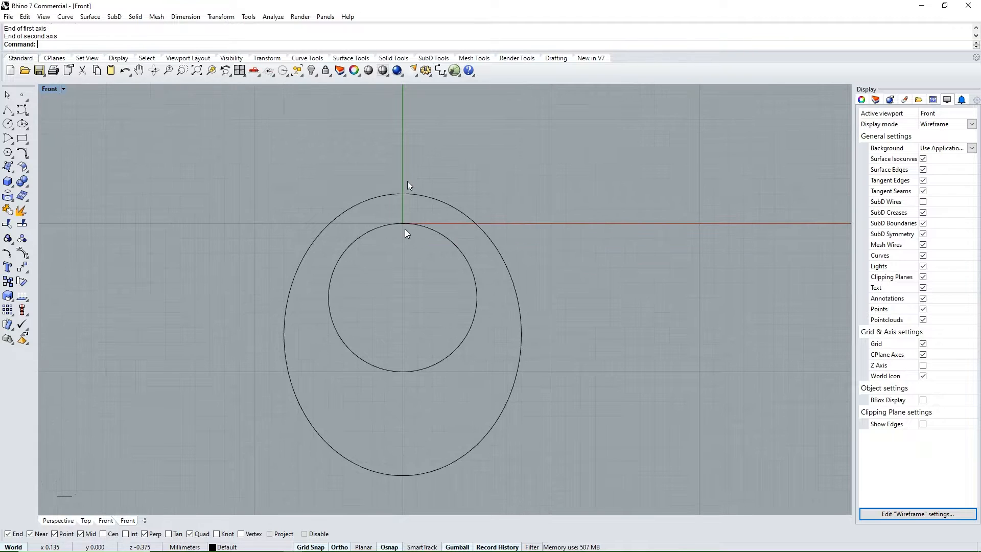
Step: In the Right view, draw a small profile ellipse spanning the tops of the circle and outer ellipse, with a half-width of about 1.2 mm
{"action": "key", "text": "ctrl+F3"}
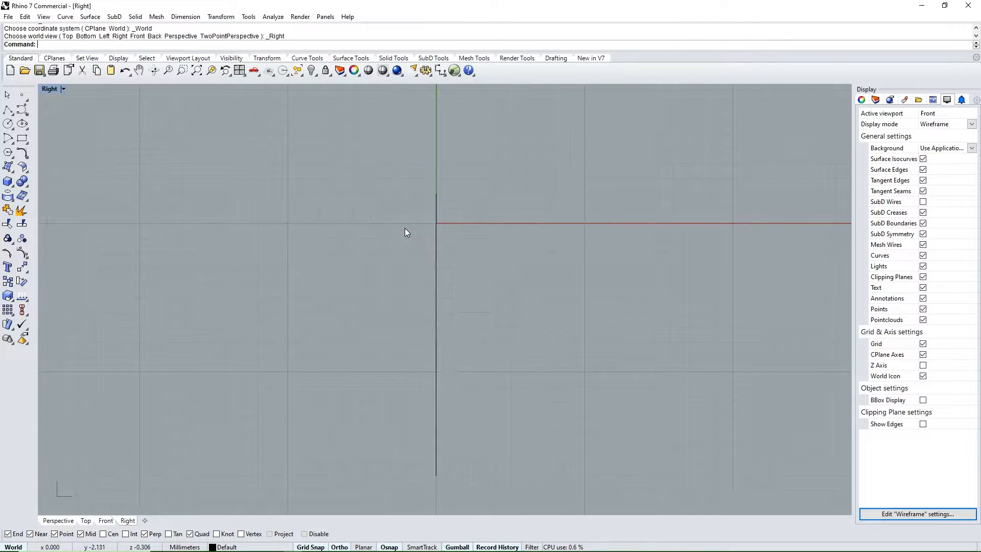
{"action": "right_click_drag", "start_coordinate": [368, 258], "coordinate": [437, 253], "text": "ctrl+shift"}
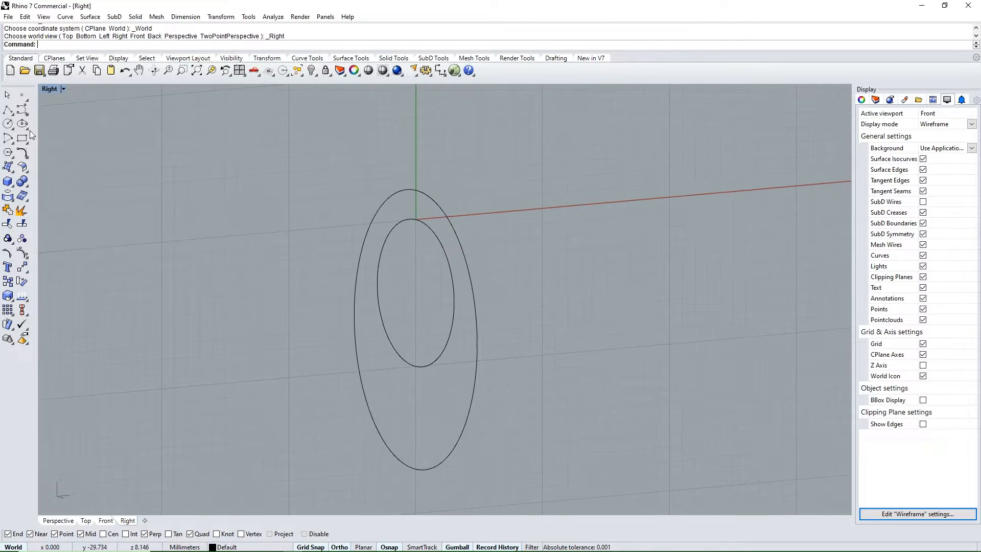
{"action": "left_click", "coordinate": [52, 130]}
{"action": "left_click", "coordinate": [415, 189]}
{"action": "scroll", "coordinate": [419, 212], "scroll_direction": "up", "scroll_amount": 4}
{"action": "left_click", "coordinate": [418, 215]}
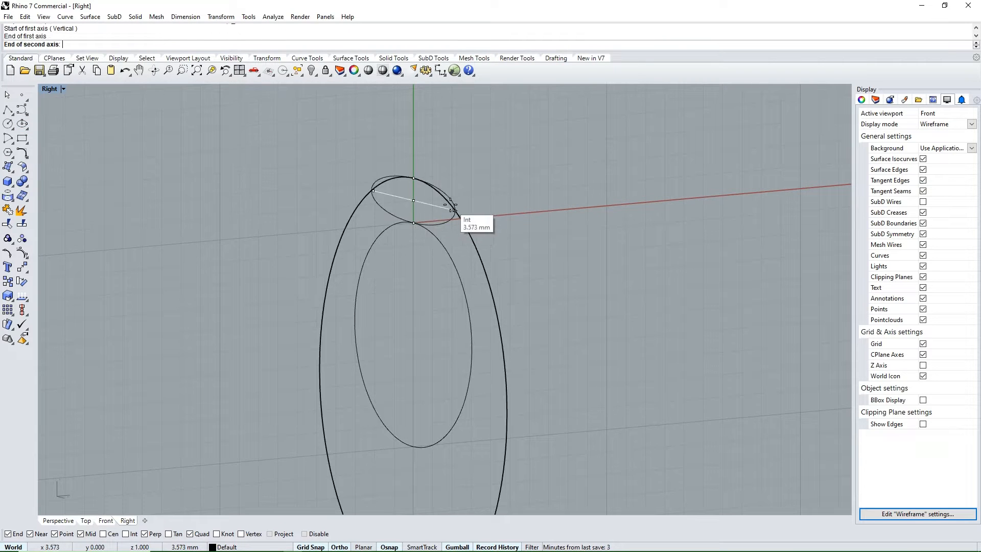
{"action": "right_click_drag", "start_coordinate": [451, 204], "coordinate": [489, 186], "text": "ctrl+shift"}
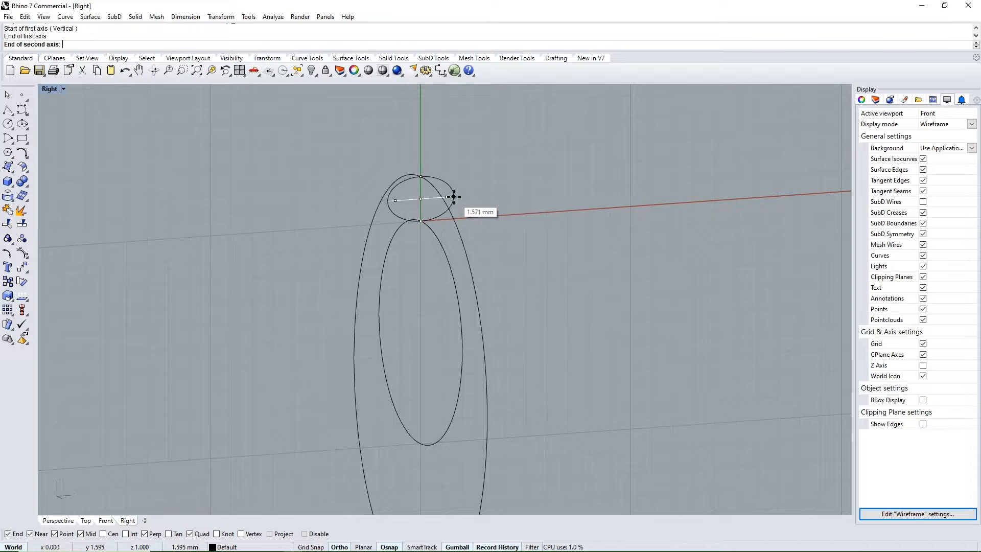
{"action": "right_click_drag", "start_coordinate": [454, 191], "coordinate": [448, 190], "text": "ctrl+shift"}
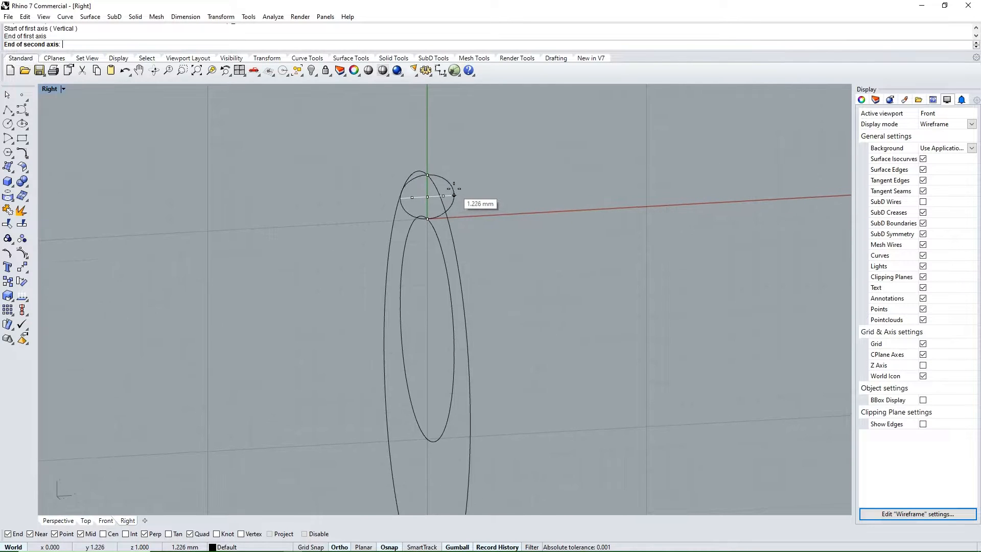
{"action": "left_click", "coordinate": [459, 194]}
Step: Start a two-rail SubD sweep using the inner circle and outer ellipse as rails and the small ellipse as the shape
{"action": "right_click_drag", "start_coordinate": [387, 223], "coordinate": [447, 158], "text": "ctrl+shift"}
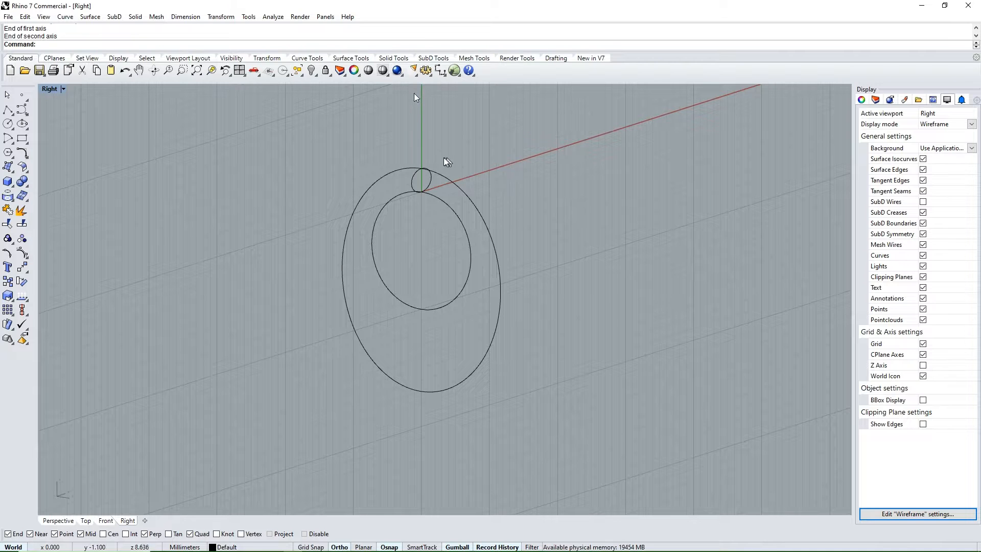
{"action": "left_click", "coordinate": [438, 58]}
{"action": "left_click", "coordinate": [167, 70]}
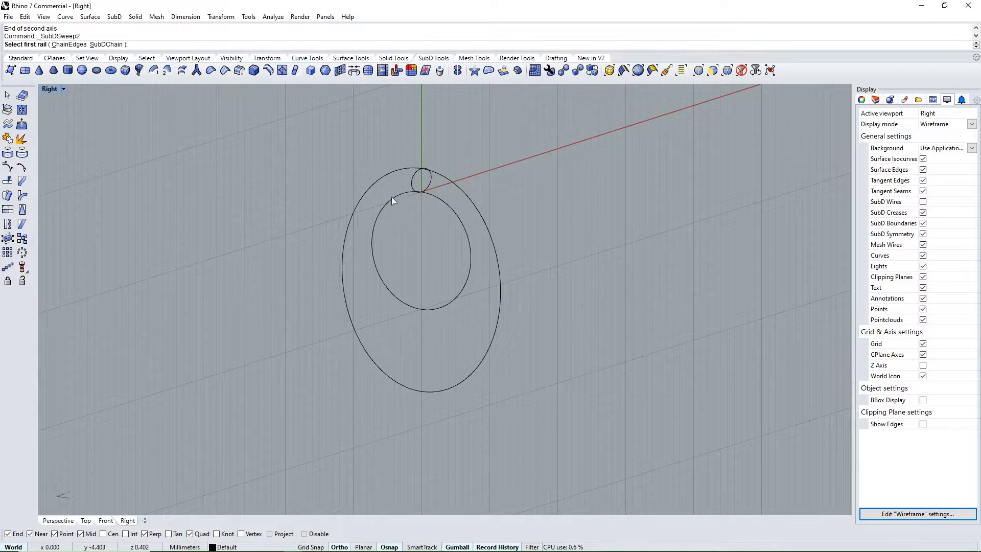
{"action": "left_click", "coordinate": [392, 201]}
{"action": "left_click", "coordinate": [384, 179]}
{"action": "left_click", "coordinate": [412, 179]}
{"action": "right_click_drag", "start_coordinate": [386, 244], "coordinate": [428, 244], "text": "ctrl+shift"}
{"action": "key", "text": "Return"}
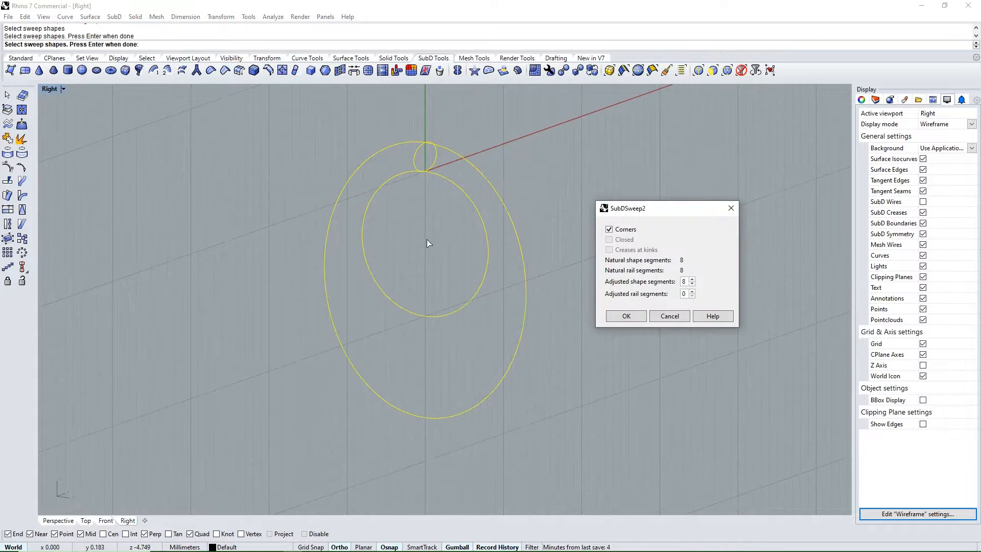
Step: Switch the display to Shaded and create the SubD sweep with 21 adjusted shape segments and 22 adjusted rail segments
{"action": "left_click", "coordinate": [49, 89]}
{"action": "left_click", "coordinate": [66, 133]}
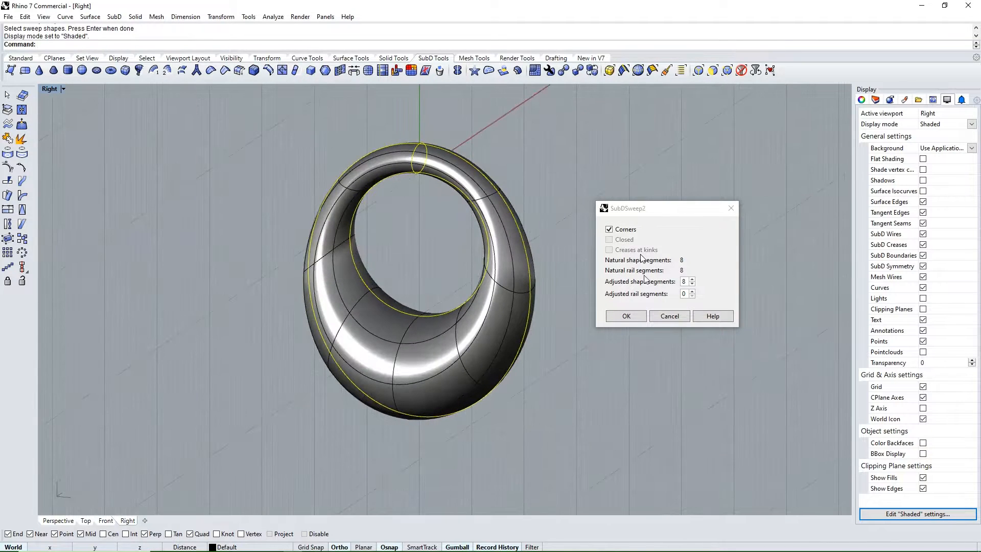
{"action": "left_click", "coordinate": [686, 295]}
{"action": "scroll", "coordinate": [686, 295], "scroll_direction": "up", "scroll_amount": 20}
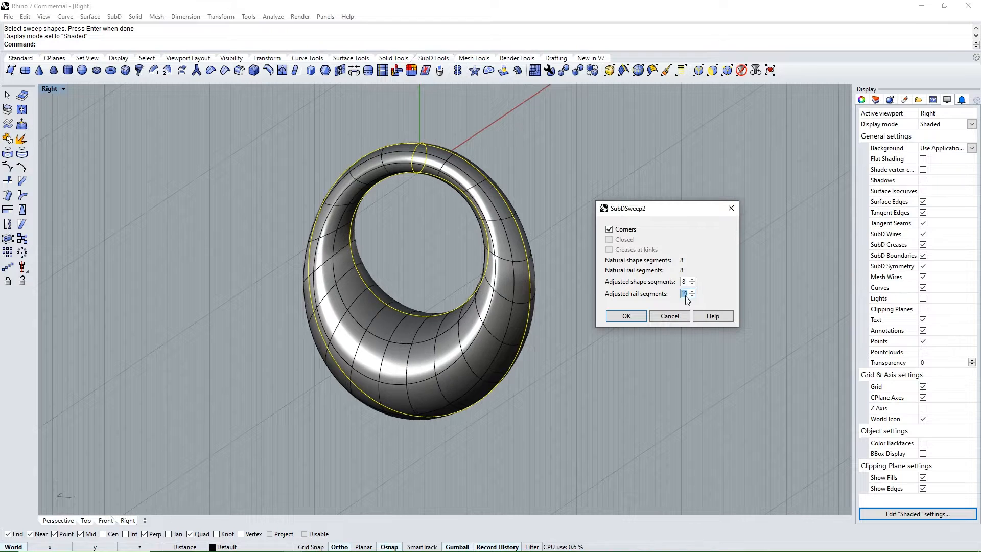
{"action": "scroll", "coordinate": [686, 298], "scroll_direction": "up", "scroll_amount": 1}
{"action": "left_click", "coordinate": [686, 281]}
{"action": "scroll", "coordinate": [686, 283], "scroll_direction": "up", "scroll_amount": 12}
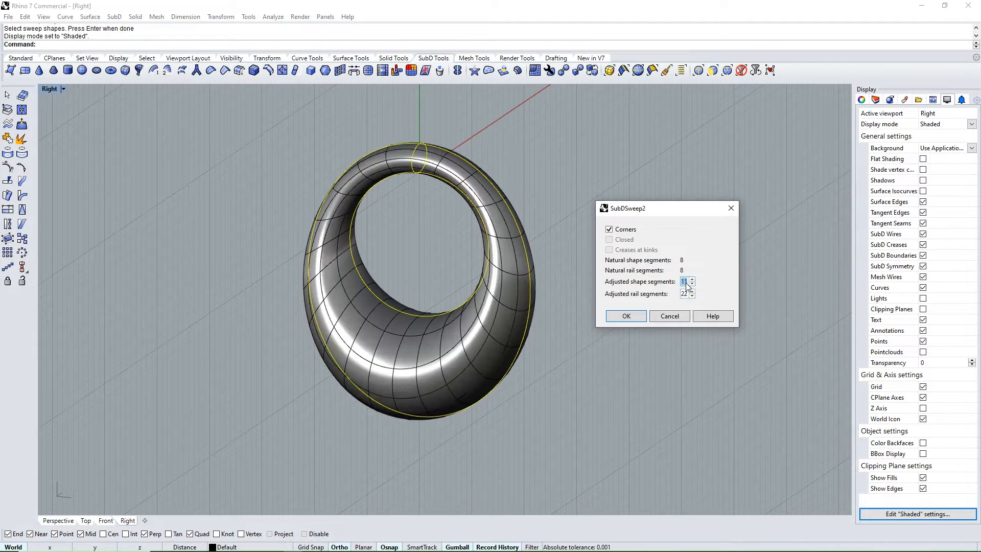
{"action": "scroll", "coordinate": [686, 285], "scroll_direction": "up", "scroll_amount": 2}
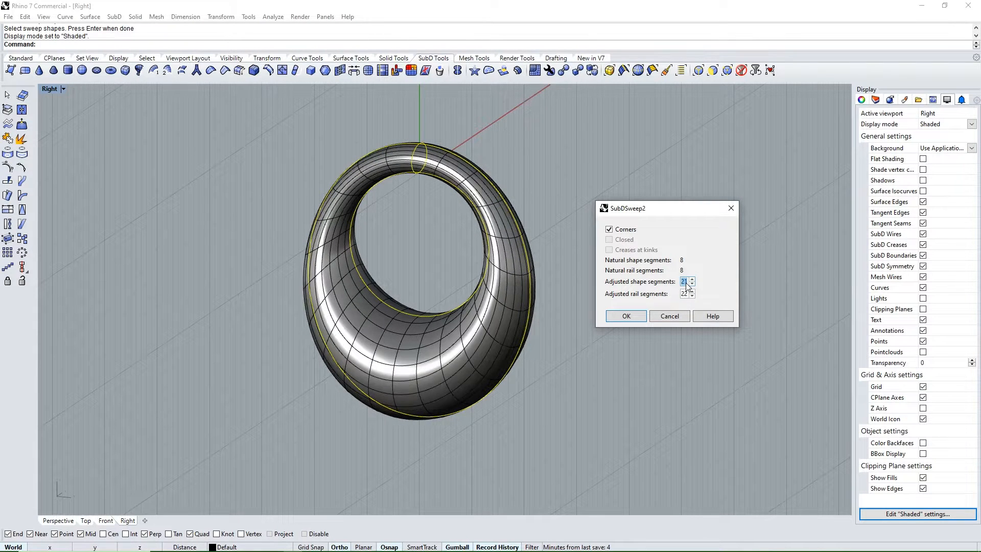
{"action": "right_click_drag", "start_coordinate": [504, 284], "coordinate": [466, 287]}
{"action": "left_click", "coordinate": [627, 315]}
Step: Show the swept form in the Front view with Wireframe display
{"action": "mouse_move", "coordinate": [394, 256]}
{"action": "right_mouse_down"}
{"action": "mouse_move", "coordinate": [460, 254]}
{"action": "mouse_move", "coordinate": [408, 253]}
{"action": "right_mouse_up"}
{"action": "key", "text": "ctrl+F2"}
{"action": "scroll", "coordinate": [408, 128], "scroll_direction": "down", "scroll_amount": 2}
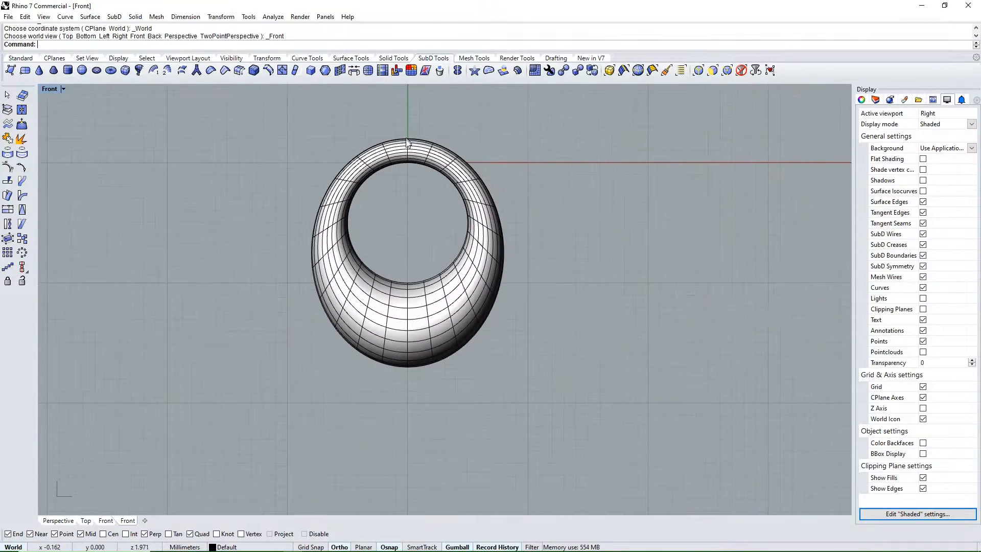
{"action": "scroll", "coordinate": [417, 164], "scroll_direction": "up", "scroll_amount": 2}
{"action": "left_click", "coordinate": [51, 89]}
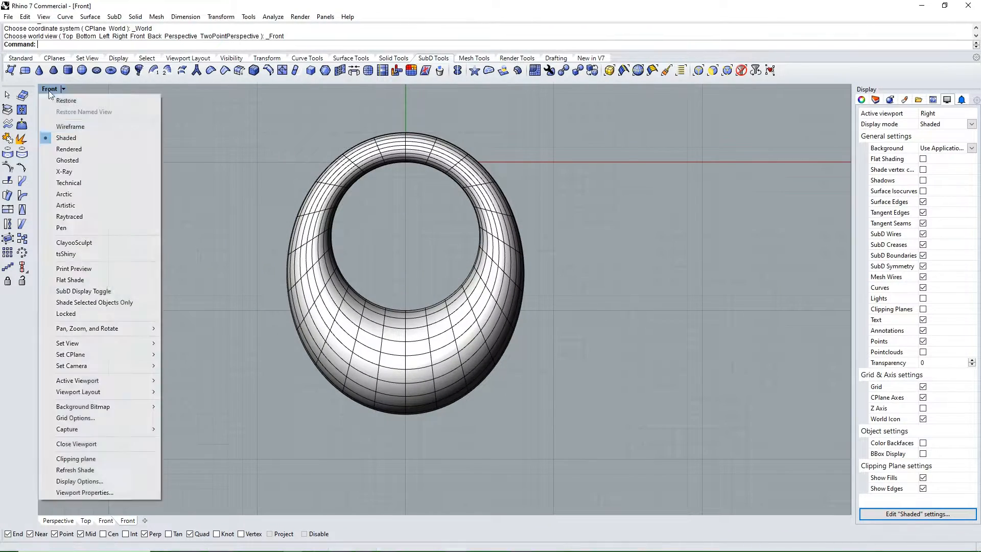
{"action": "left_click", "coordinate": [67, 124]}
Step: Offset the outer ellipse inward by 0.6 mm
{"action": "left_click", "coordinate": [501, 194]}
{"action": "key", "text": "Return"}
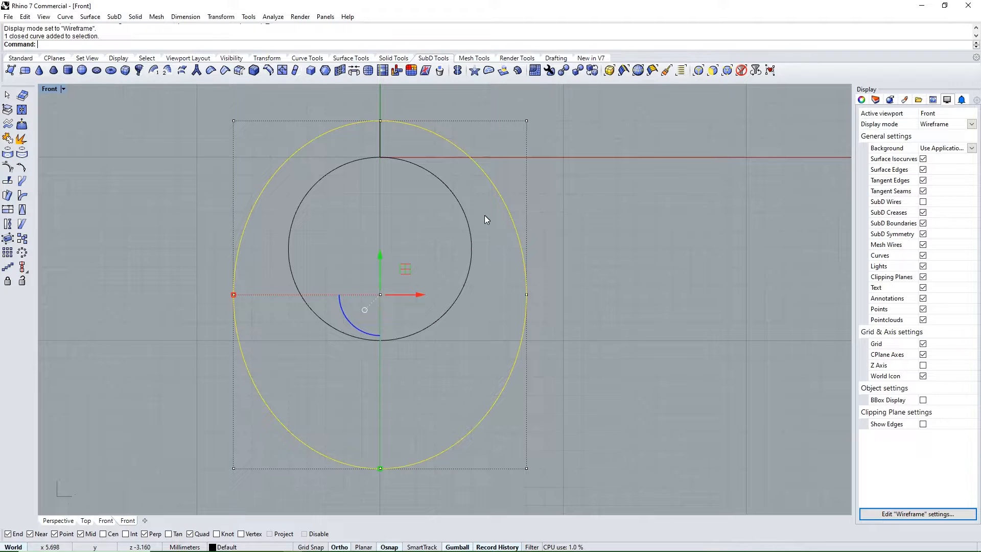
{"action": "left_click", "coordinate": [20, 58]}
{"action": "left_click", "coordinate": [27, 159]}
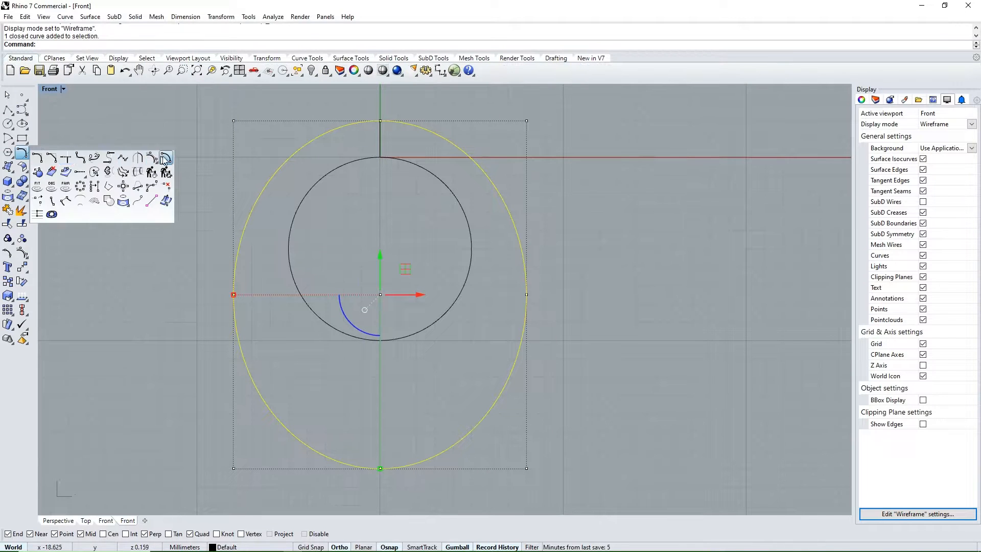
{"action": "left_click", "coordinate": [165, 158]}
{"action": "left_click", "coordinate": [446, 223]}
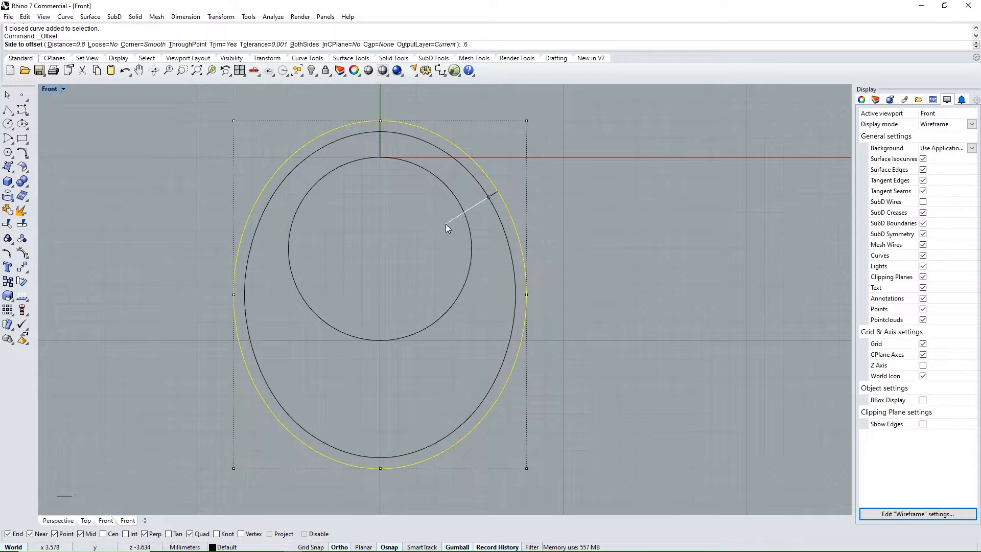
{"action": "scroll", "coordinate": [510, 235], "scroll_direction": "up", "scroll_amount": 4}
{"action": "left_click", "coordinate": [507, 235]}
Step: Extrude the offset ellipse about 14.7 mm to both sides as an open surface in the Perspective view
{"action": "scroll", "coordinate": [498, 217], "scroll_direction": "down", "scroll_amount": 8}
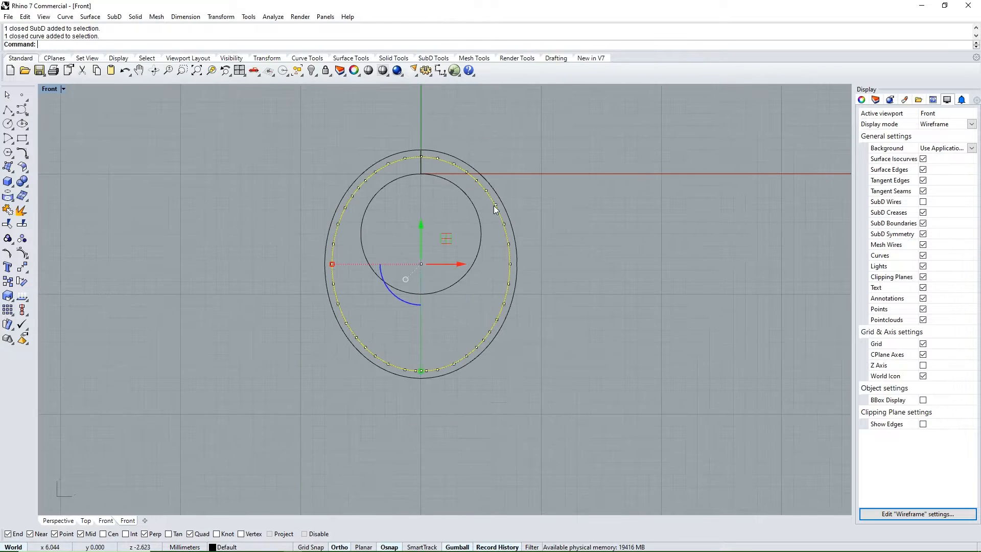
{"action": "key", "text": "ctrl+F4"}
{"action": "right_click_drag", "start_coordinate": [500, 231], "coordinate": [508, 235]}
{"action": "type", "text": "ee"}
{"action": "key", "text": "Return"}
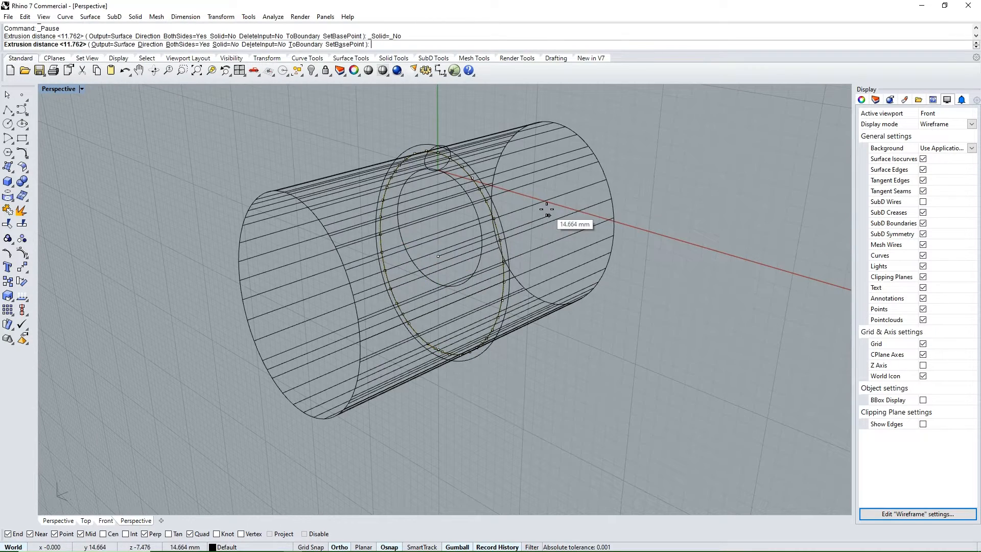
{"action": "left_click", "coordinate": [545, 210]}
Step: Switch the display to Shaded and offset the extruded surface outward by 3 mm as a solid
{"action": "right_click", "coordinate": [57, 92]}
{"action": "left_click", "coordinate": [69, 138]}
{"action": "mouse_move", "coordinate": [228, 212]}
{"action": "right_mouse_down"}
{"action": "mouse_move", "coordinate": [267, 208]}
{"action": "mouse_move", "coordinate": [294, 219]}
{"action": "mouse_move", "coordinate": [251, 221]}
{"action": "right_mouse_up"}
{"action": "left_click", "coordinate": [405, 174]}
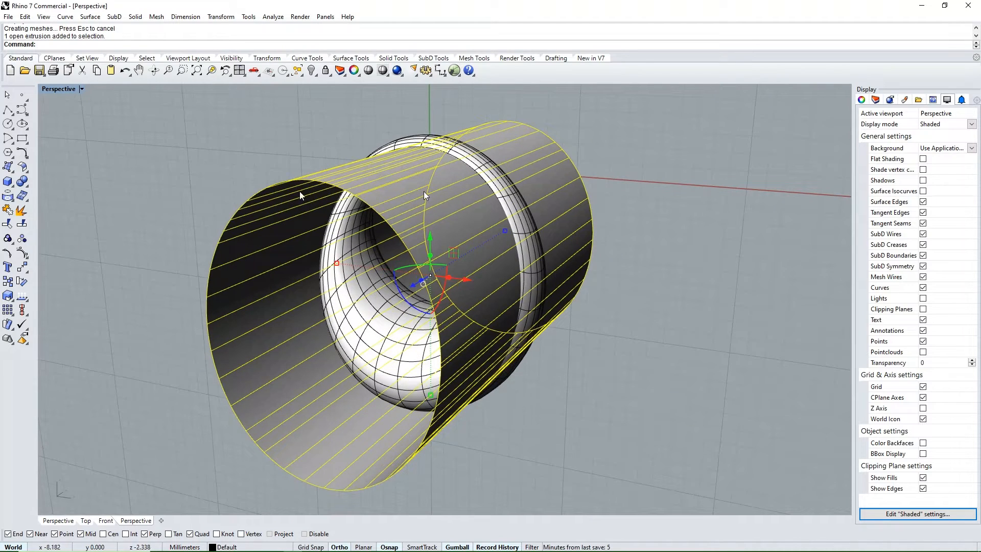
{"action": "left_click", "coordinate": [28, 173]}
{"action": "left_click", "coordinate": [85, 186]}
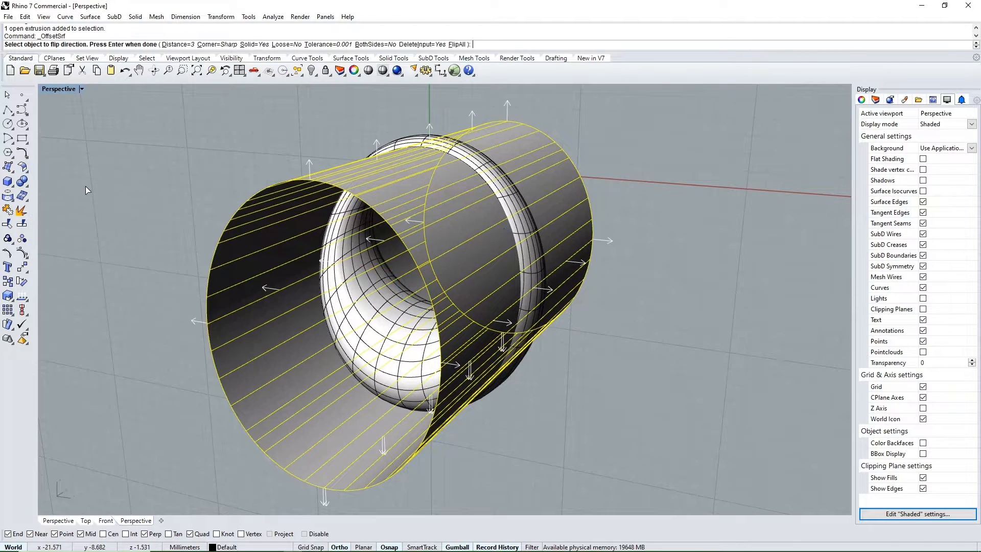
{"action": "right_click", "coordinate": [84, 186]}
{"action": "left_click", "coordinate": [134, 175]}
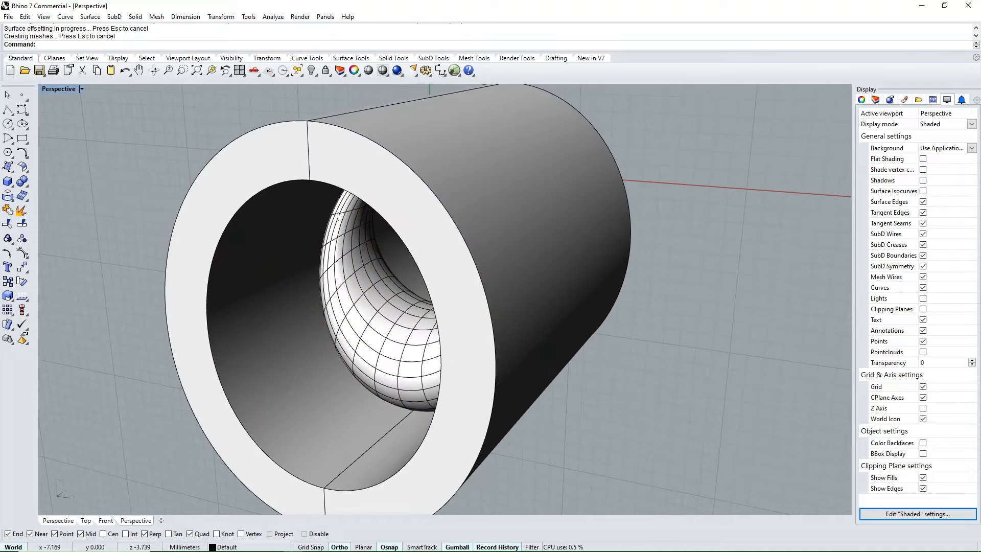
Step: Subtract the thick tube from the SubD sweep with a Boolean difference to trim its outer rim
{"action": "scroll", "coordinate": [322, 240], "scroll_direction": "down", "scroll_amount": 2}
{"action": "right_click_drag", "start_coordinate": [321, 240], "coordinate": [368, 250]}
{"action": "left_click", "coordinate": [420, 310]}
{"action": "right_click_drag", "start_coordinate": [504, 226], "coordinate": [439, 225]}
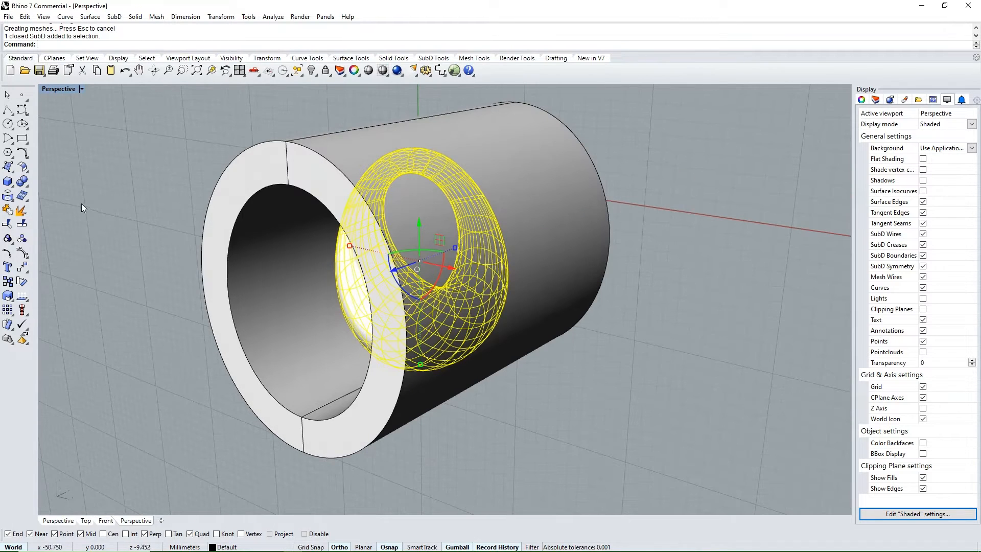
{"action": "left_click", "coordinate": [22, 181]}
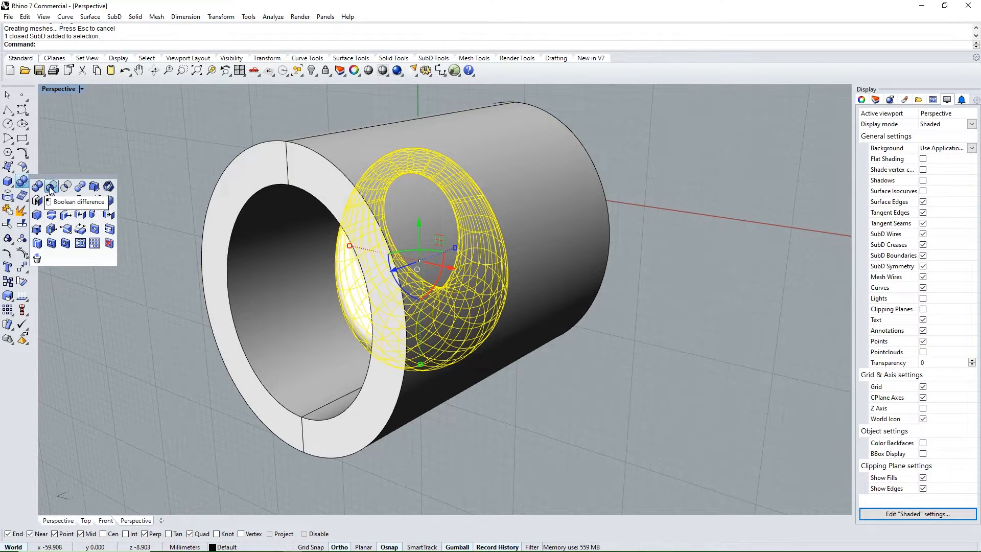
{"action": "left_click", "coordinate": [51, 187]}
{"action": "left_click", "coordinate": [324, 181]}
{"action": "right_click", "coordinate": [326, 176]}
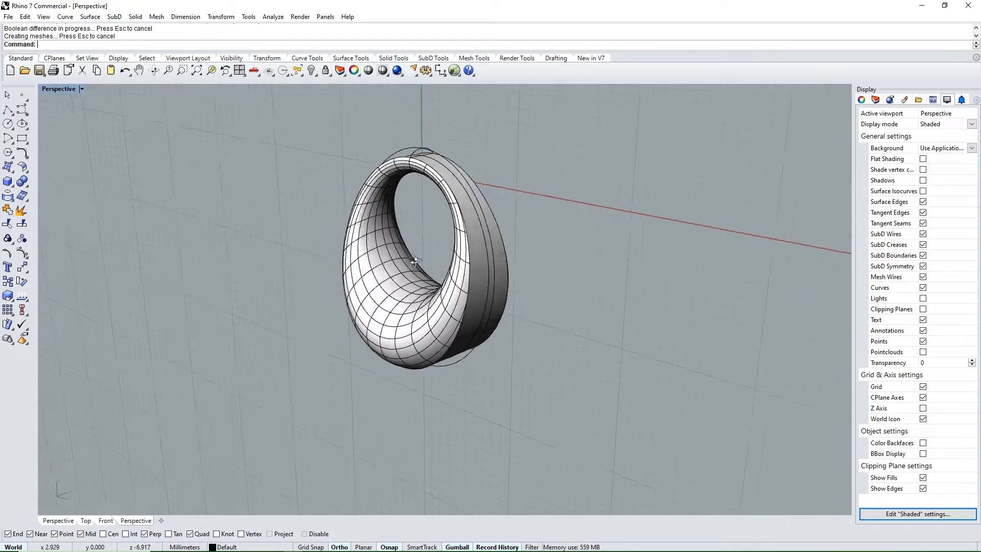
Step: Delete the original outer ellipse curve in the Front view
{"action": "right_click_drag", "start_coordinate": [326, 177], "coordinate": [455, 209]}
{"action": "key", "text": "ctrl+F2"}
{"action": "scroll", "coordinate": [410, 204], "scroll_direction": "up", "scroll_amount": 3}
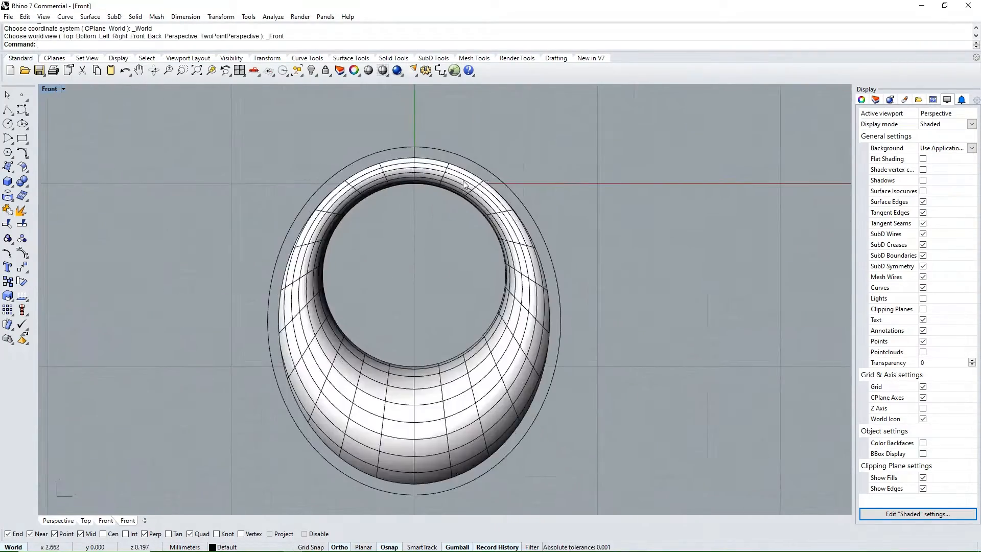
{"action": "left_click", "coordinate": [485, 168]}
{"action": "key", "text": "Delete"}
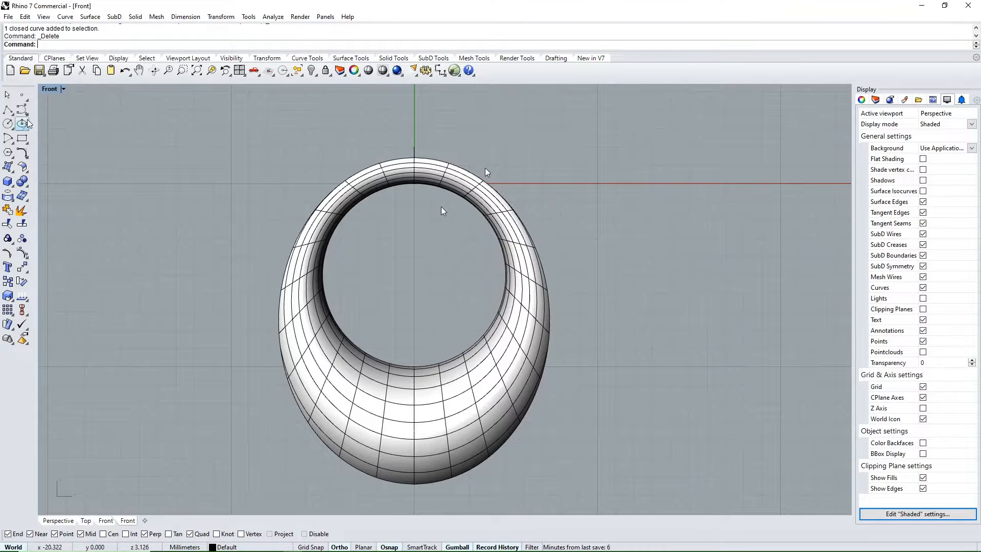
Step: Draw a vertical line upward from the origin and stretch its lower end into the opening, for a length of about 11 mm
{"action": "left_click", "coordinate": [7, 110]}
{"action": "type", "text": "0"}
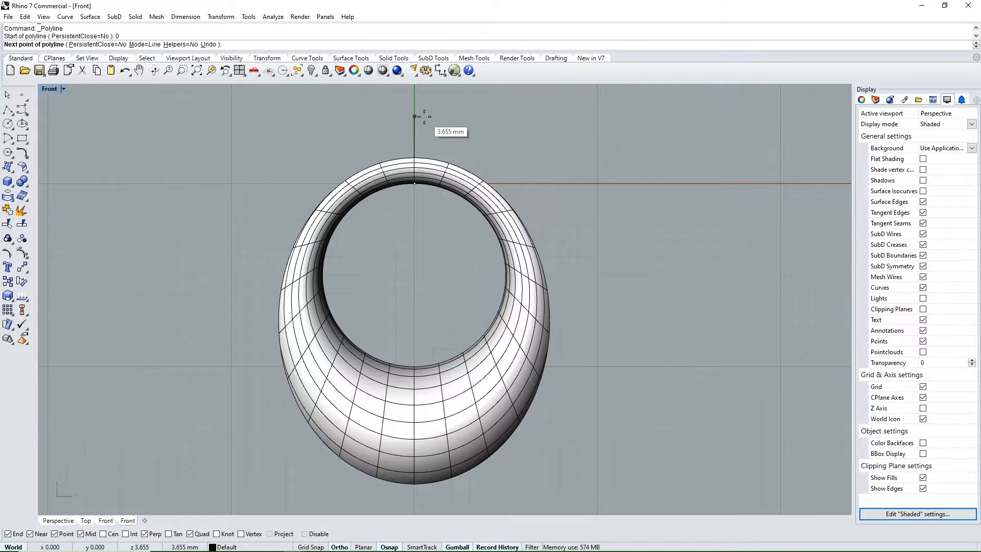
{"action": "left_click", "coordinate": [425, 105]}
{"action": "key", "text": "Return"}
{"action": "left_click", "coordinate": [415, 247]}
{"action": "key", "text": "Return"}
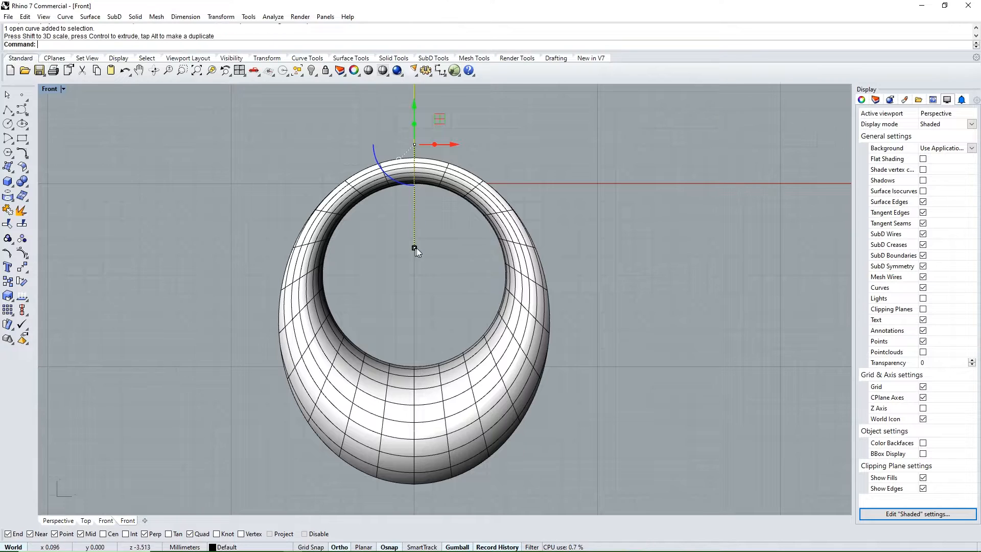
Step: Move the line about 3 mm along positive X and mirror a copy across the vertical axis through the origin
{"action": "scroll", "coordinate": [438, 250], "scroll_direction": "down", "scroll_amount": 2}
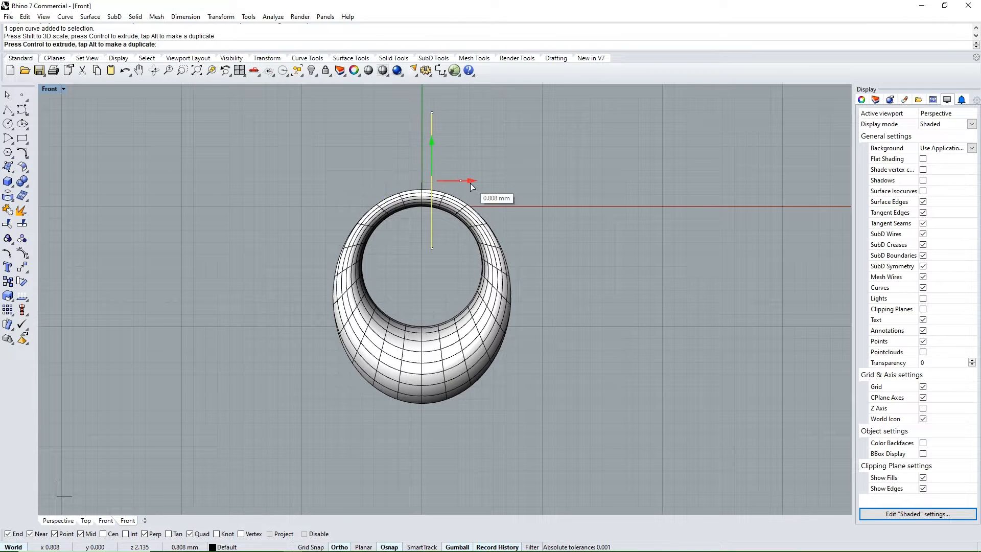
{"action": "left_click_drag", "start_coordinate": [470, 183], "coordinate": [470, 183]}
{"action": "left_click", "coordinate": [27, 271]}
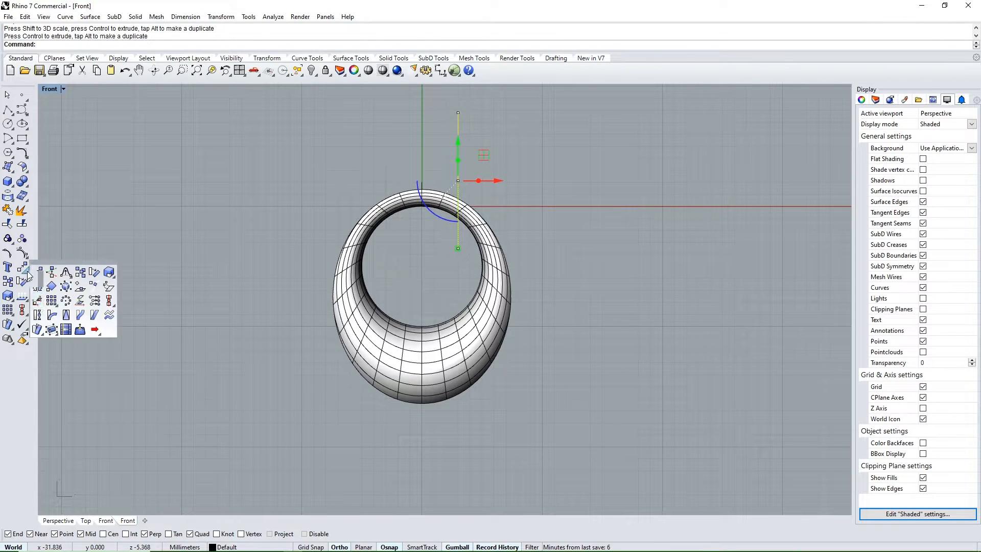
{"action": "left_click", "coordinate": [38, 303]}
{"action": "left_click", "coordinate": [422, 206]}
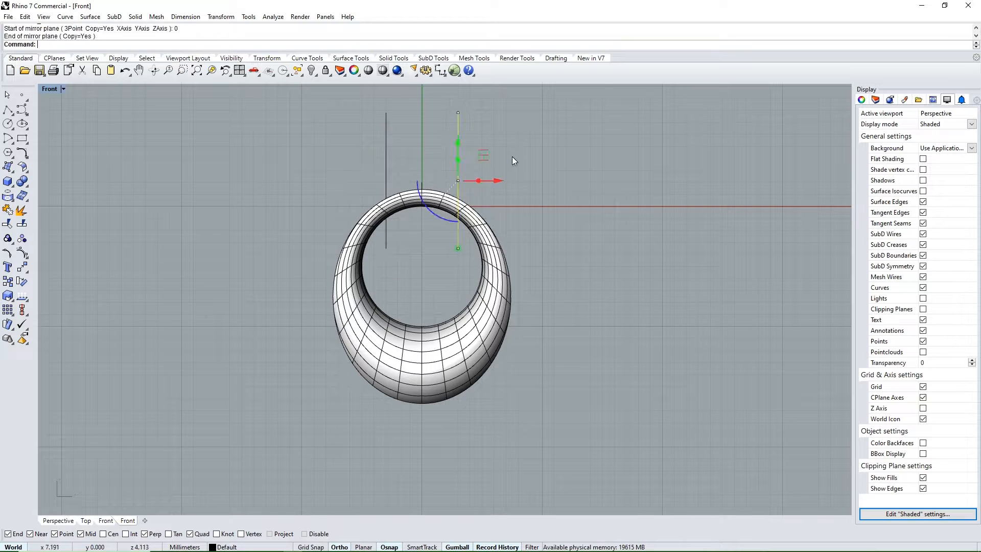
Step: Extrude the two vertical lines about 19 mm to both sides as open surfaces crossing the top of the hoop
{"action": "left_click_drag", "start_coordinate": [501, 123], "coordinate": [373, 158]}
{"action": "right_click_drag", "start_coordinate": [532, 202], "coordinate": [522, 224], "text": "ctrl+shift"}
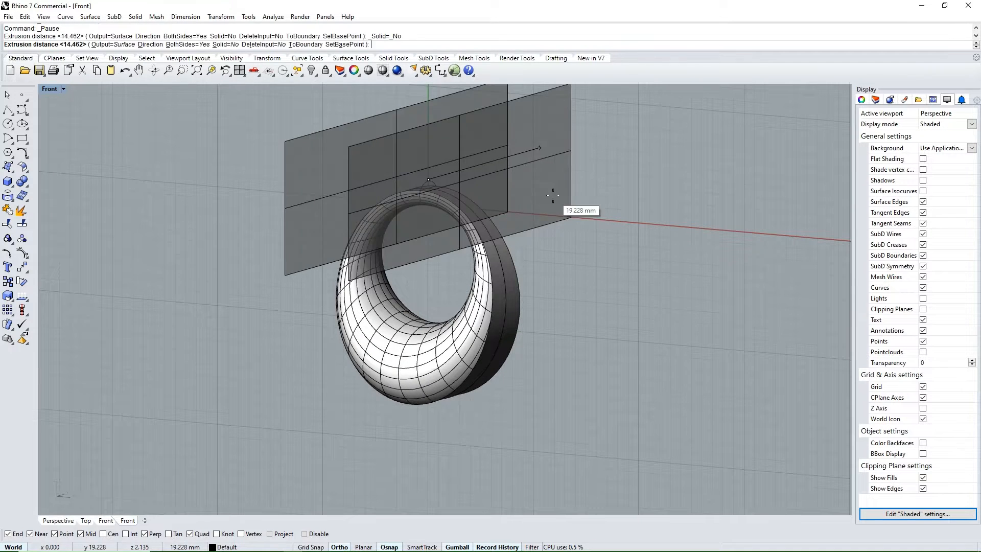
{"action": "left_click", "coordinate": [552, 198]}
Step: Cut the hoop with the two extruded surfaces and remove its top section between them
{"action": "left_click", "coordinate": [486, 282]}
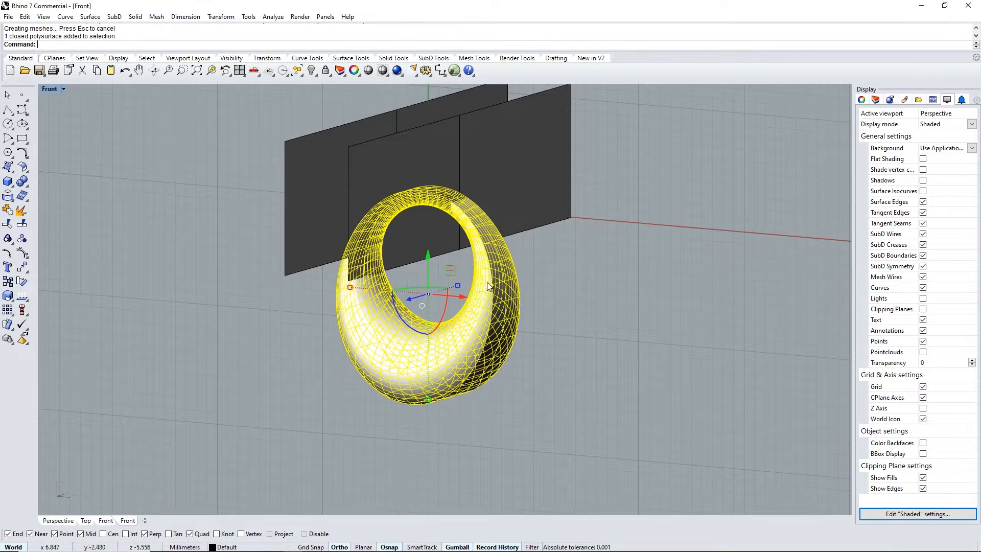
{"action": "left_click", "coordinate": [28, 187]}
{"action": "left_click", "coordinate": [80, 186]}
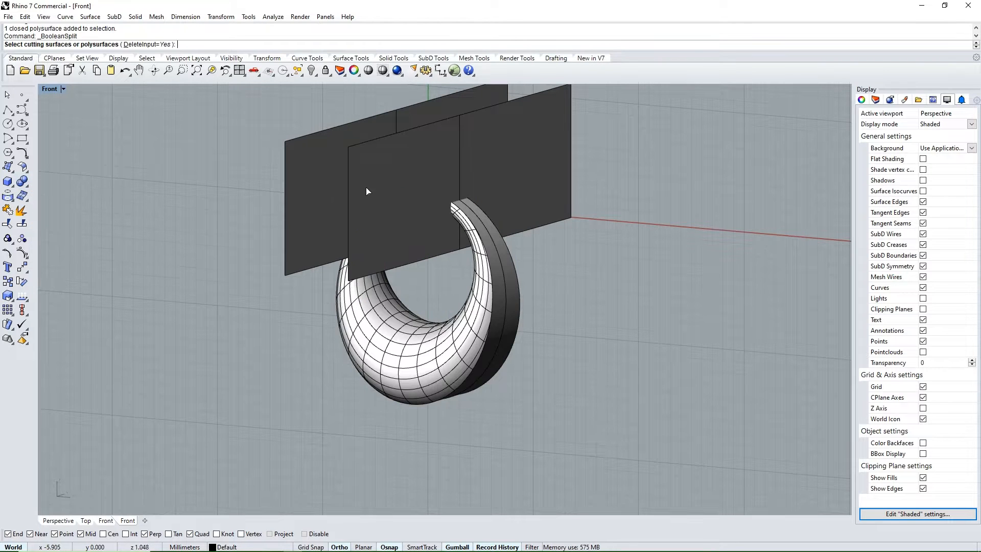
{"action": "key", "text": "Return"}
{"action": "right_click_drag", "start_coordinate": [318, 184], "coordinate": [374, 219]}
{"action": "left_click", "coordinate": [433, 204]}
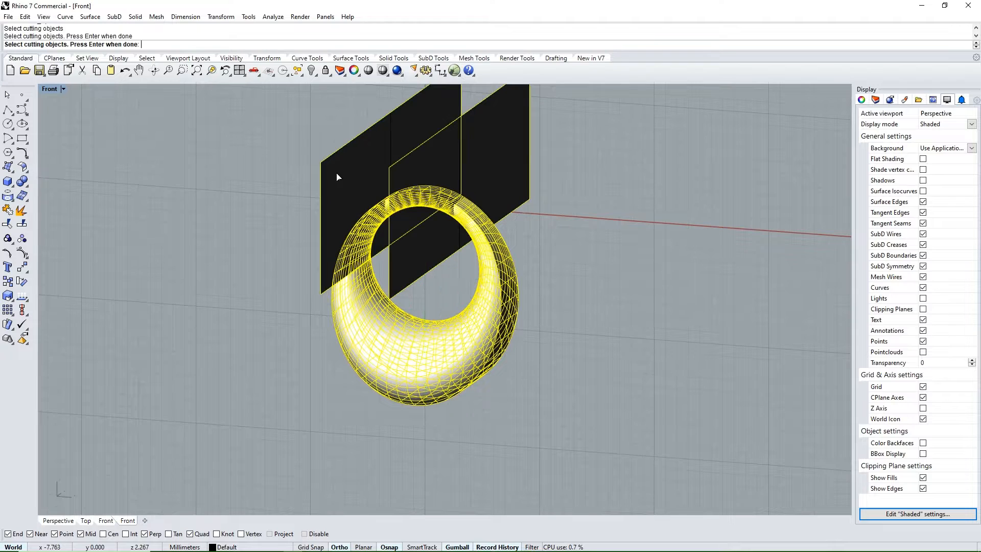
{"action": "key", "text": "Return"}
{"action": "left_click", "coordinate": [247, 188]}
Step: Delete the leftover curves, the two cutting surfaces and the vertical construction lines
{"action": "right_click_drag", "start_coordinate": [247, 188], "coordinate": [445, 267]}
{"action": "key", "text": "Delete"}
{"action": "scroll", "coordinate": [446, 267], "scroll_direction": "down", "scroll_amount": 4}
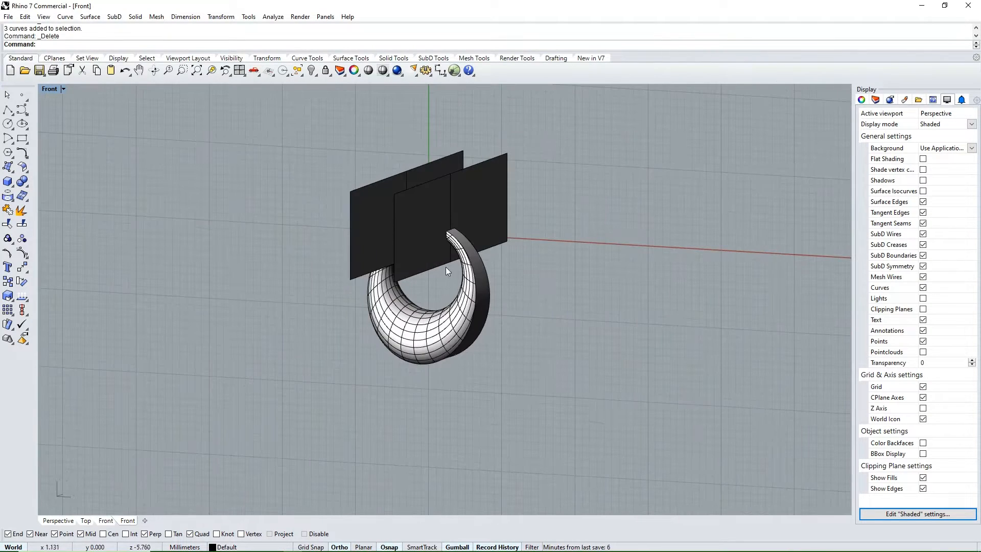
{"action": "left_click_drag", "start_coordinate": [567, 127], "coordinate": [376, 187]}
{"action": "key", "text": "Delete"}
Step: In the Front view, copy the open hoop 40 mm along positive X
{"action": "scroll", "coordinate": [434, 266], "scroll_direction": "up", "scroll_amount": 6}
{"action": "right_click_drag", "start_coordinate": [396, 225], "coordinate": [425, 288]}
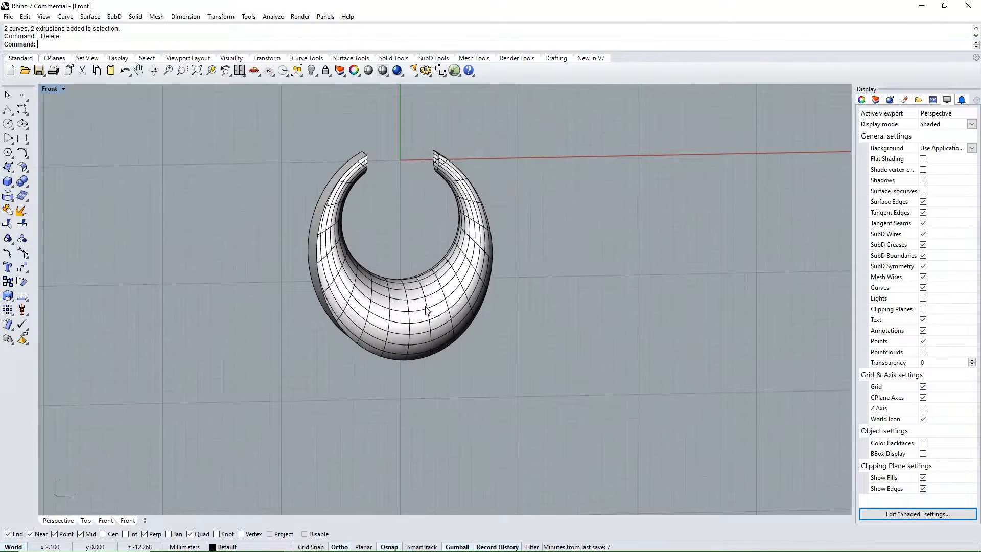
{"action": "key", "text": "Return"}
{"action": "left_click", "coordinate": [423, 301]}
{"action": "scroll", "coordinate": [432, 295], "scroll_direction": "down", "scroll_amount": 6}
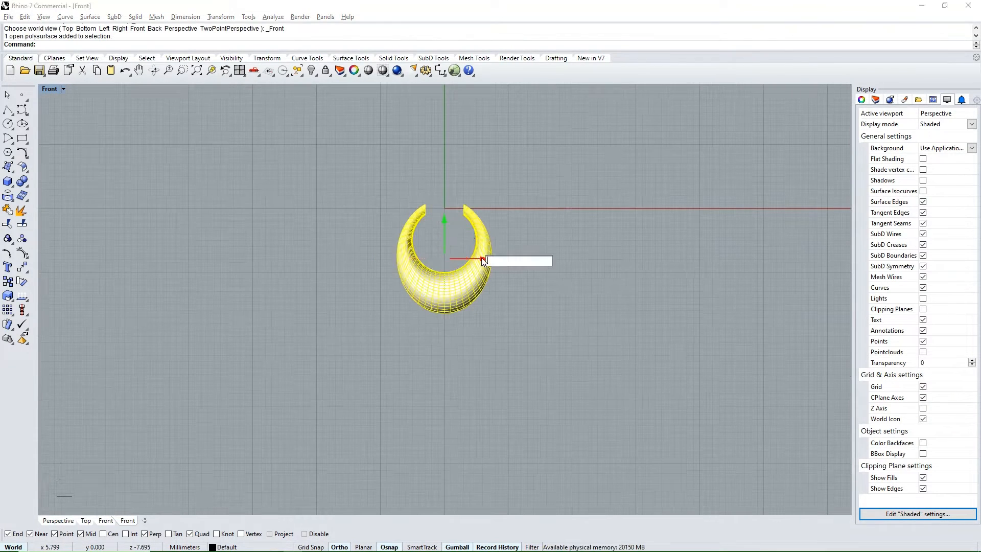
{"action": "left_click", "coordinate": [482, 257], "text": "alt"}
{"action": "type", "text": "40"}
{"action": "key", "text": "Return"}
{"action": "left_click", "coordinate": [428, 322]}
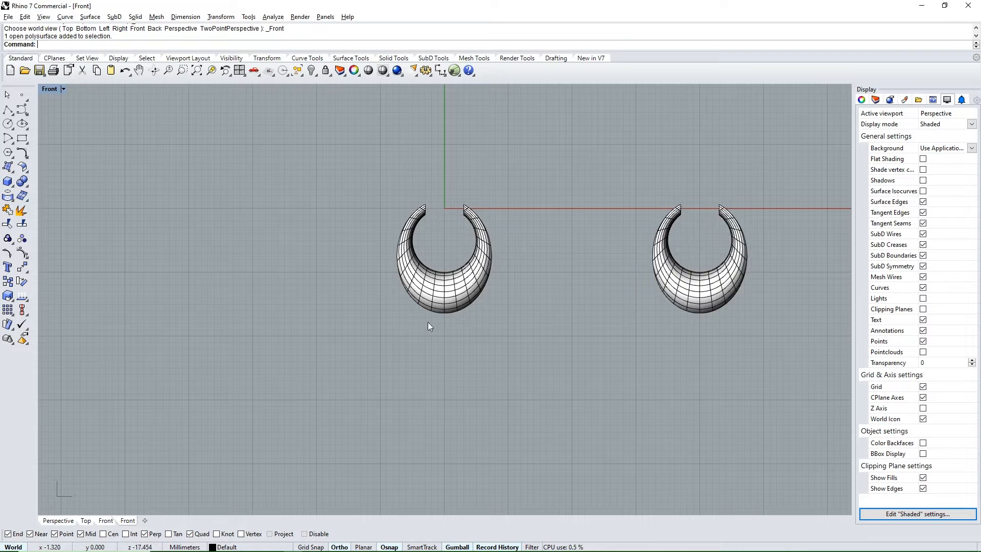
Step: Duplicate all edges of the copied hoop as curves
{"action": "right_click_drag", "start_coordinate": [662, 257], "coordinate": [585, 270]}
{"action": "left_click", "coordinate": [659, 271]}
{"action": "scroll", "coordinate": [673, 253], "scroll_direction": "up", "scroll_amount": 2}
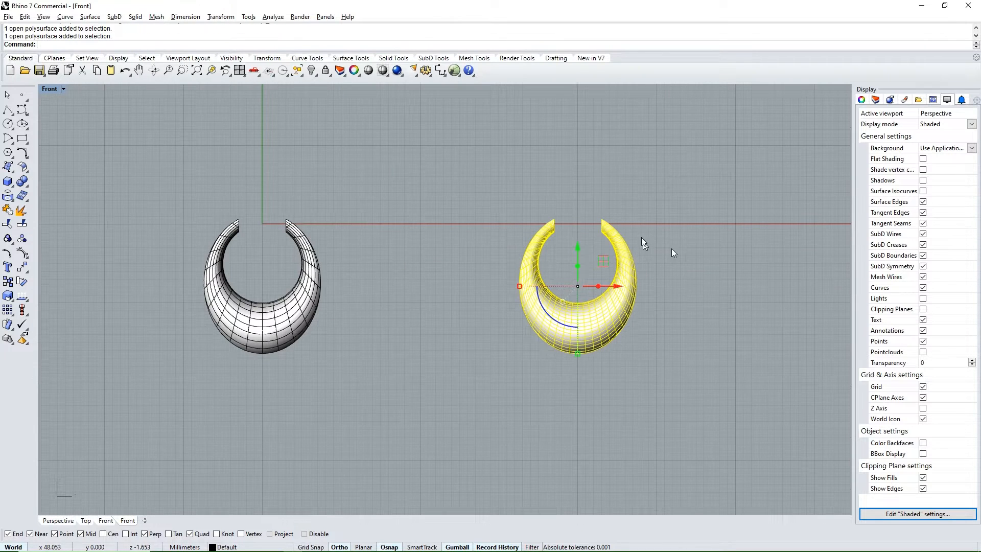
{"action": "left_click", "coordinate": [10, 198]}
{"action": "left_click", "coordinate": [51, 203]}
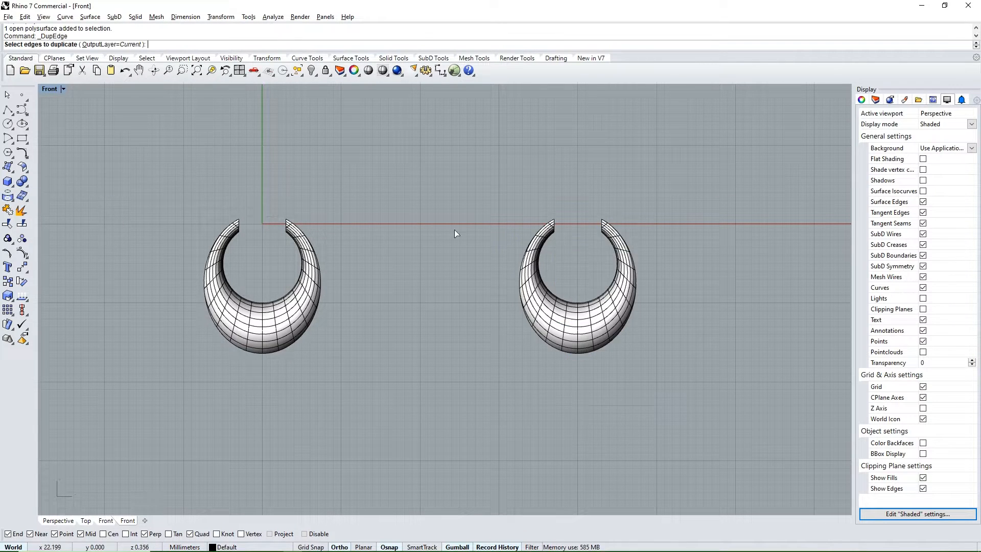
{"action": "scroll", "coordinate": [534, 379], "scroll_direction": "up", "scroll_amount": 5}
Step: Delete the copied hoop's polysurface and keep only its duplicated edge curves
{"action": "left_click", "coordinate": [531, 332]}
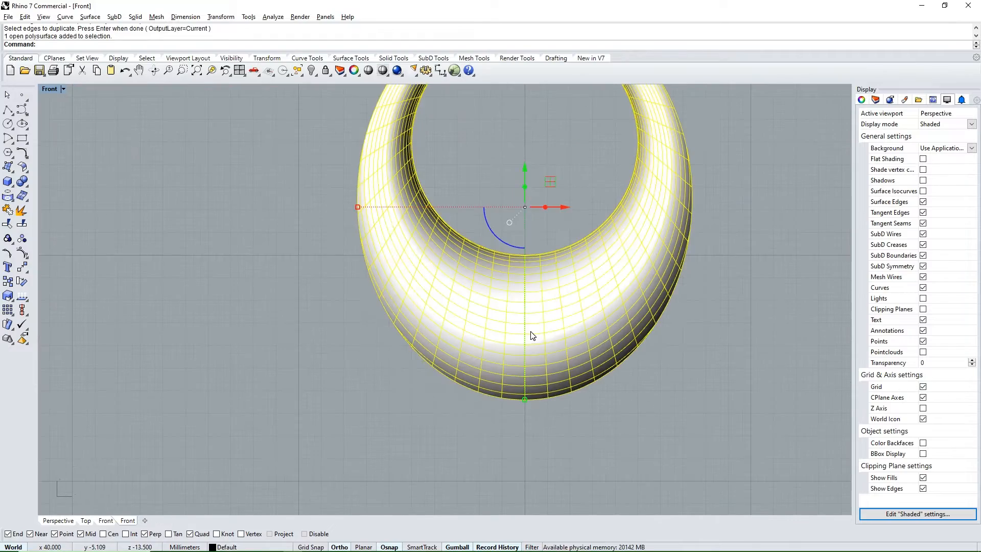
{"action": "key", "text": "Delete"}
{"action": "scroll", "coordinate": [565, 339], "scroll_direction": "down", "scroll_amount": 9}
Step: Delete the redundant, closely spaced curves along the rim of the copy's wire network
{"action": "right_click_drag", "start_coordinate": [675, 385], "coordinate": [532, 296], "text": "ctrl+shift"}
{"action": "scroll", "coordinate": [557, 358], "scroll_direction": "up", "scroll_amount": 9}
{"action": "left_click", "coordinate": [555, 359]}
{"action": "scroll", "coordinate": [553, 358], "scroll_direction": "down", "scroll_amount": 5}
{"action": "key", "text": "Delete"}
{"action": "scroll", "coordinate": [470, 365], "scroll_direction": "down", "scroll_amount": 5}
{"action": "scroll", "coordinate": [567, 337], "scroll_direction": "up", "scroll_amount": 8}
{"action": "scroll", "coordinate": [599, 360], "scroll_direction": "up", "scroll_amount": 6}
{"action": "left_click", "coordinate": [585, 341]}
{"action": "key", "text": "Delete"}
{"action": "scroll", "coordinate": [586, 341], "scroll_direction": "down", "scroll_amount": 6}
{"action": "scroll", "coordinate": [650, 273], "scroll_direction": "up", "scroll_amount": 5}
{"action": "left_click", "coordinate": [650, 273]}
{"action": "key", "text": "Delete"}
Step: In the Front view, delete the two redundant curves on the negative-X side of the wire hoop's outer rim
{"action": "scroll", "coordinate": [670, 282], "scroll_direction": "down", "scroll_amount": 12}
{"action": "type", "text": "f"}
{"action": "scroll", "coordinate": [467, 320], "scroll_direction": "up", "scroll_amount": 10}
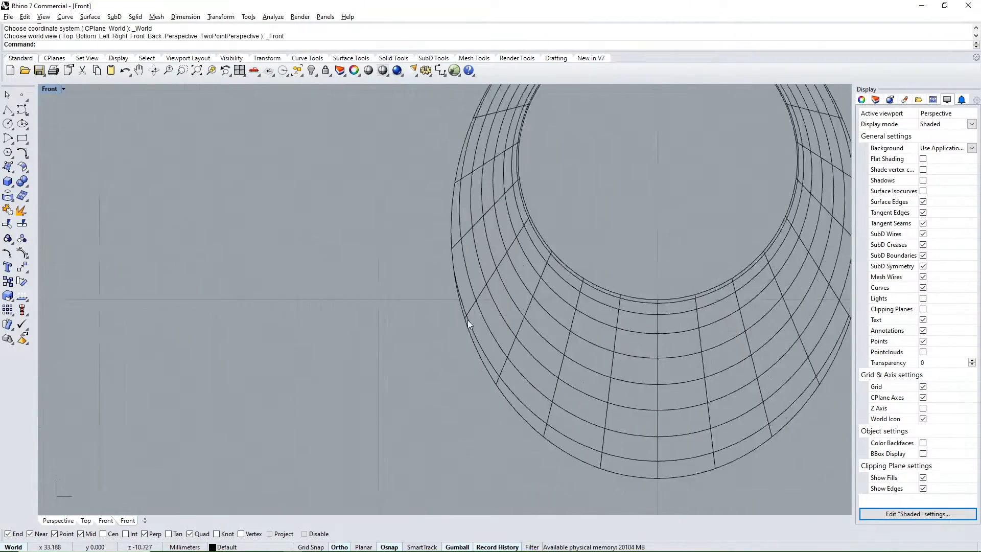
{"action": "left_click", "coordinate": [453, 296]}
{"action": "key", "text": "Delete"}
{"action": "scroll", "coordinate": [454, 295], "scroll_direction": "down", "scroll_amount": 10}
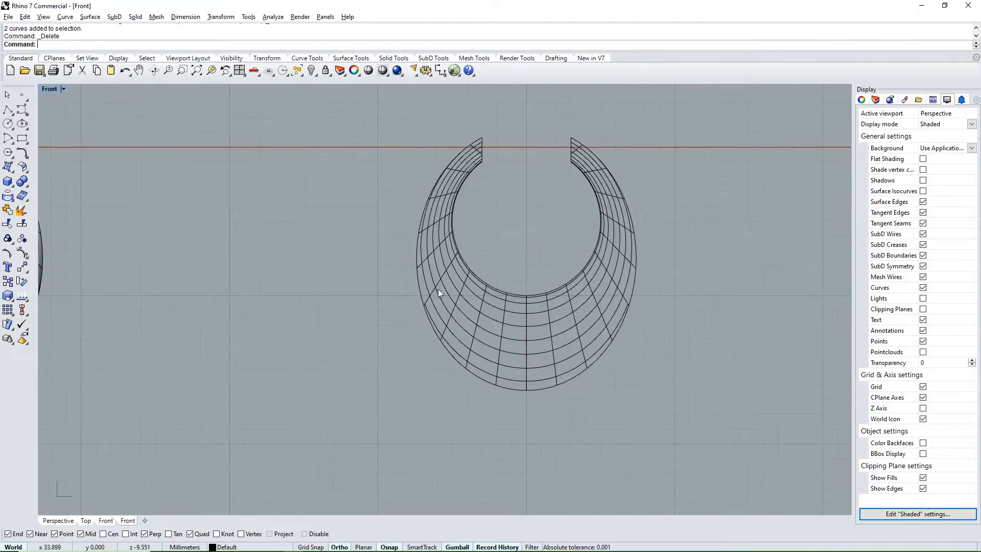
Step: Try a MultiPipe with a 0.2 mm radius and 1 strut division on all the wire hoop's curves
{"action": "right_click_drag", "start_coordinate": [437, 289], "coordinate": [588, 225], "text": "ctrl+shift"}
{"action": "left_click_drag", "start_coordinate": [632, 206], "coordinate": [400, 370]}
{"action": "scroll", "coordinate": [564, 260], "scroll_direction": "up", "scroll_amount": 10}
{"action": "scroll", "coordinate": [431, 212], "scroll_direction": "down", "scroll_amount": 4}
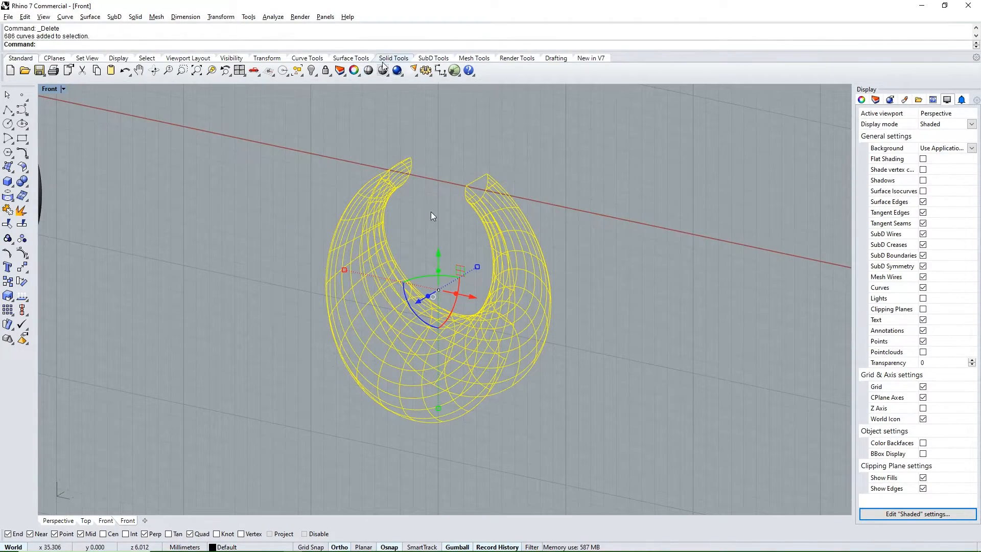
{"action": "left_click", "coordinate": [434, 58]}
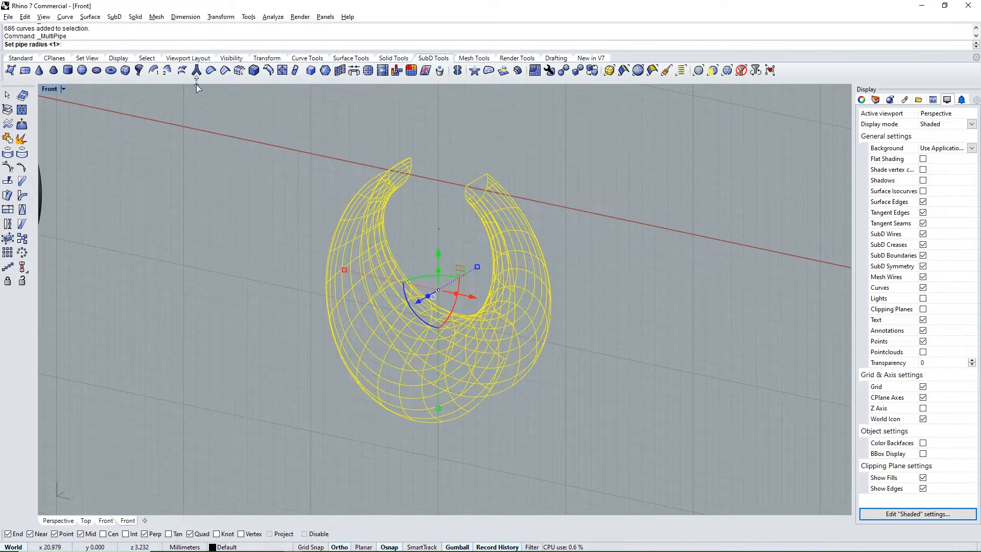
{"action": "type", "text": ".2"}
{"action": "key", "text": "Return"}
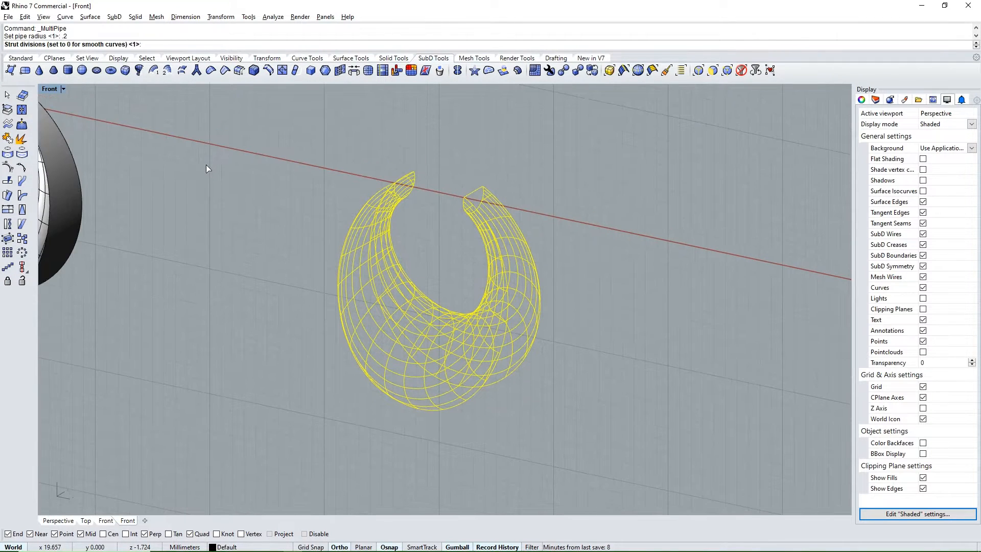
{"action": "key", "text": "Return"}
{"action": "right_click_drag", "start_coordinate": [225, 183], "coordinate": [211, 293]}
{"action": "scroll", "coordinate": [471, 191], "scroll_direction": "up", "scroll_amount": 4}
{"action": "key", "text": "ctrl+z"}
Step: In the Front view, delete the near-coincident curves on the upper positive-X side of the wire hoop's outer rim
{"action": "right_click_drag", "start_coordinate": [480, 196], "coordinate": [540, 206]}
{"action": "key", "text": "ctrl+F2"}
{"action": "scroll", "coordinate": [544, 218], "scroll_direction": "up", "scroll_amount": 10}
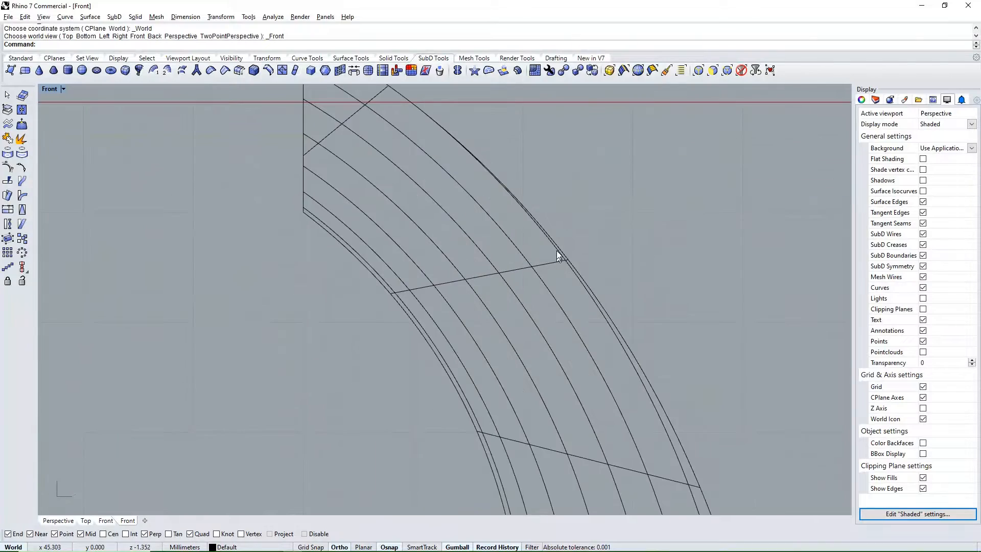
{"action": "left_click", "coordinate": [556, 250]}
{"action": "key", "text": "Delete"}
{"action": "scroll", "coordinate": [622, 237], "scroll_direction": "down", "scroll_amount": 5}
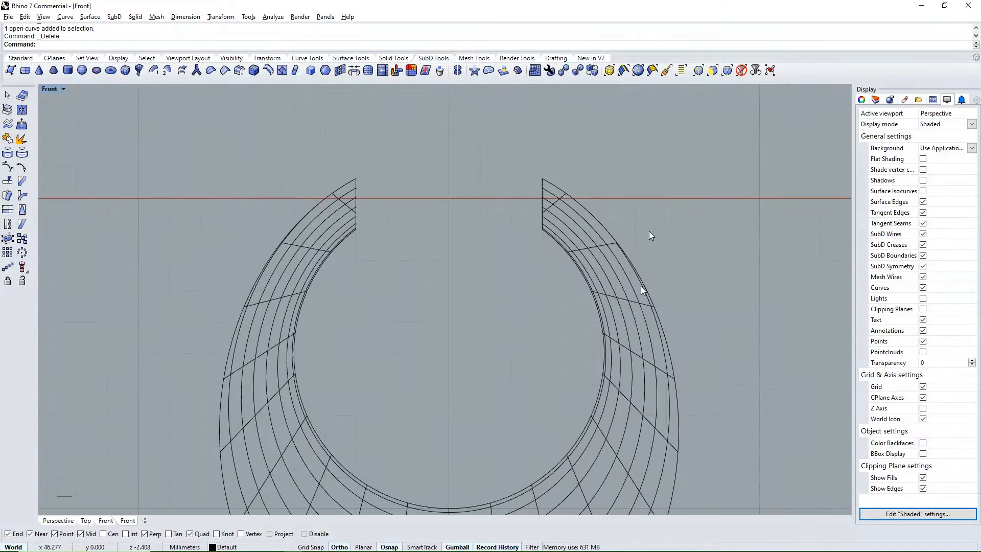
{"action": "scroll", "coordinate": [643, 291], "scroll_direction": "up", "scroll_amount": 18}
{"action": "left_click_drag", "start_coordinate": [666, 289], "coordinate": [648, 290]}
{"action": "key", "text": "Delete"}
{"action": "scroll", "coordinate": [681, 249], "scroll_direction": "down", "scroll_amount": 19}
Step: Remove the near-coincident curves on the upper negative-X side of the outer rim
{"action": "scroll", "coordinate": [431, 179], "scroll_direction": "up", "scroll_amount": 6}
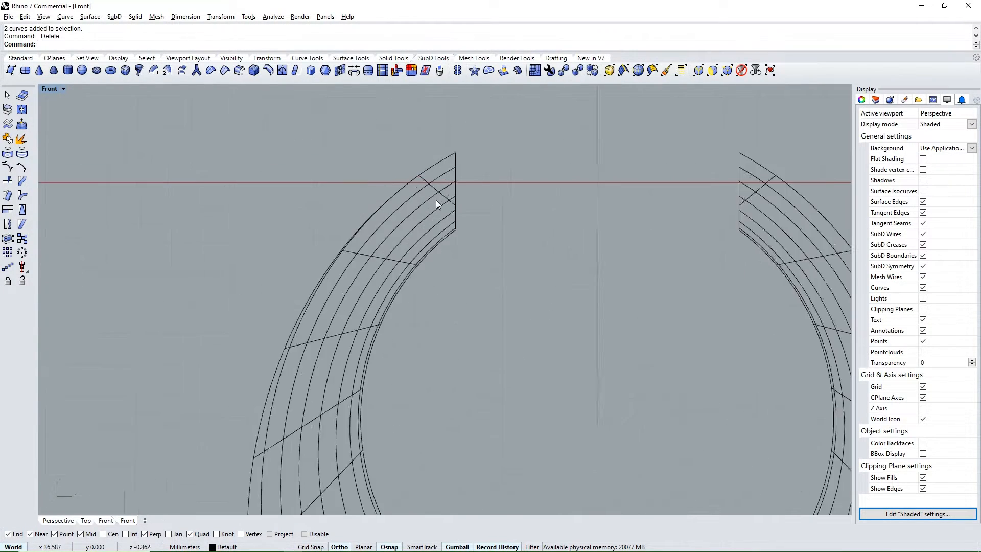
{"action": "scroll", "coordinate": [436, 200], "scroll_direction": "up", "scroll_amount": 5}
{"action": "scroll", "coordinate": [434, 244], "scroll_direction": "down", "scroll_amount": 3}
{"action": "scroll", "coordinate": [419, 186], "scroll_direction": "up", "scroll_amount": 6}
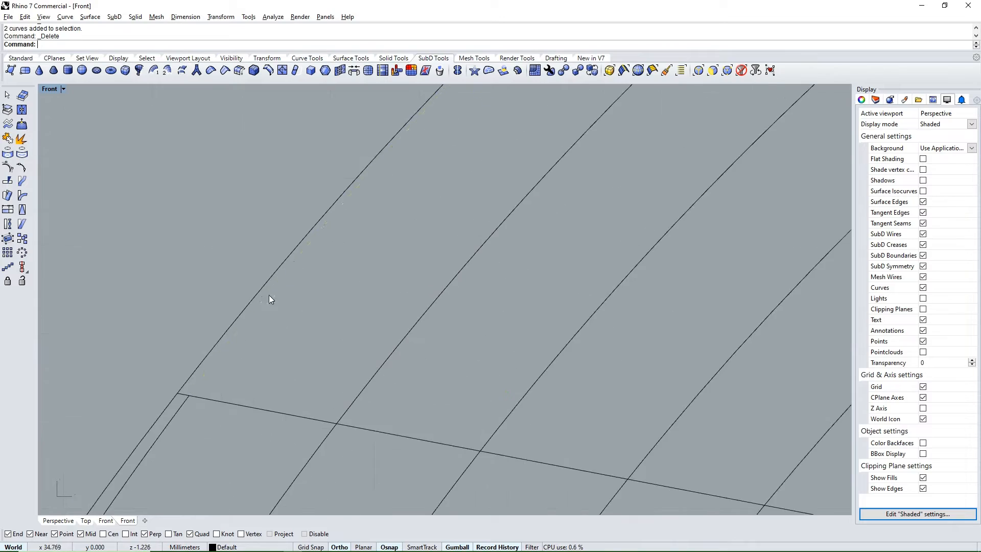
{"action": "scroll", "coordinate": [332, 348], "scroll_direction": "down", "scroll_amount": 4}
{"action": "scroll", "coordinate": [376, 234], "scroll_direction": "down", "scroll_amount": 4}
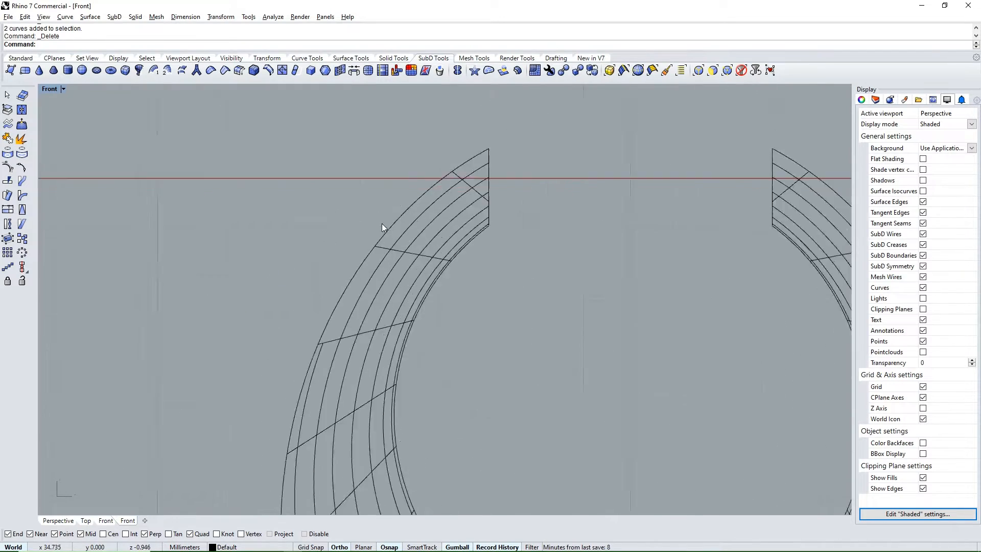
Step: Delete the diagonal cross curves nearest the positive-X open end of the wire hoop
{"action": "scroll", "coordinate": [382, 224], "scroll_direction": "down", "scroll_amount": 6}
{"action": "scroll", "coordinate": [629, 207], "scroll_direction": "up", "scroll_amount": 2}
{"action": "right_click_drag", "start_coordinate": [628, 208], "coordinate": [549, 161], "text": "ctrl+shift"}
{"action": "scroll", "coordinate": [573, 161], "scroll_direction": "down", "scroll_amount": 6}
{"action": "scroll", "coordinate": [573, 163], "scroll_direction": "up", "scroll_amount": 5}
{"action": "left_click", "coordinate": [547, 180]}
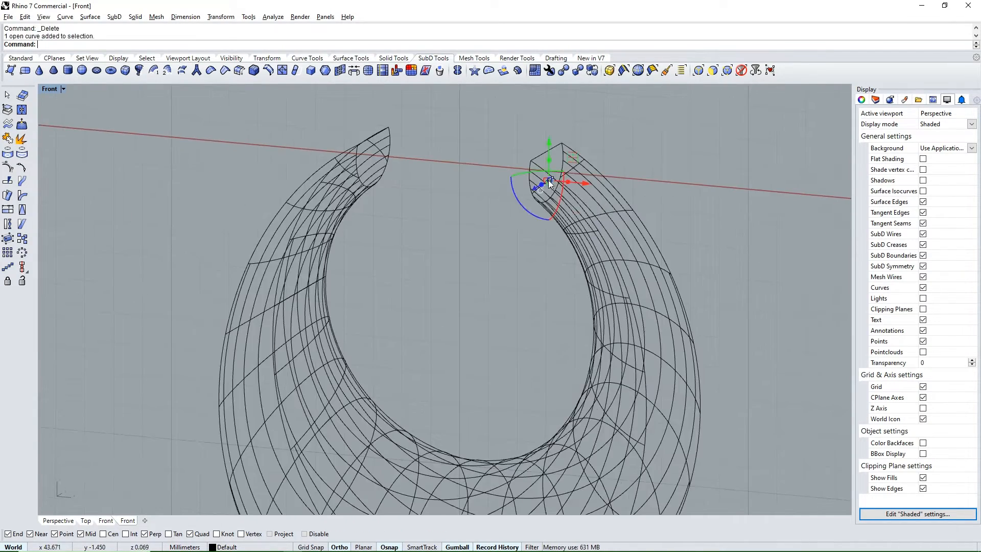
{"action": "right_click_drag", "start_coordinate": [466, 311], "coordinate": [468, 293], "text": "ctrl+shift"}
{"action": "key", "text": "Return"}
{"action": "scroll", "coordinate": [539, 142], "scroll_direction": "up", "scroll_amount": 4}
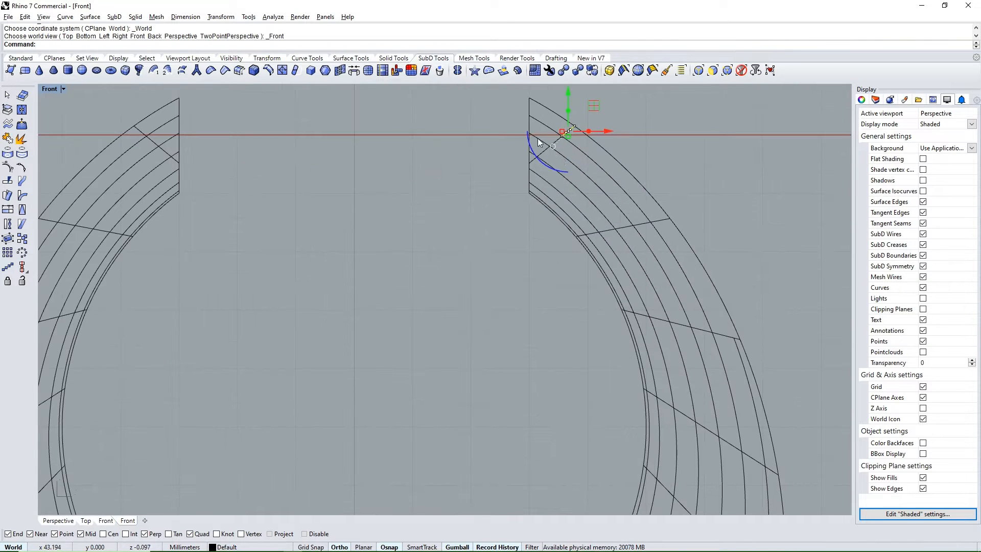
{"action": "scroll", "coordinate": [577, 128], "scroll_direction": "up", "scroll_amount": 4}
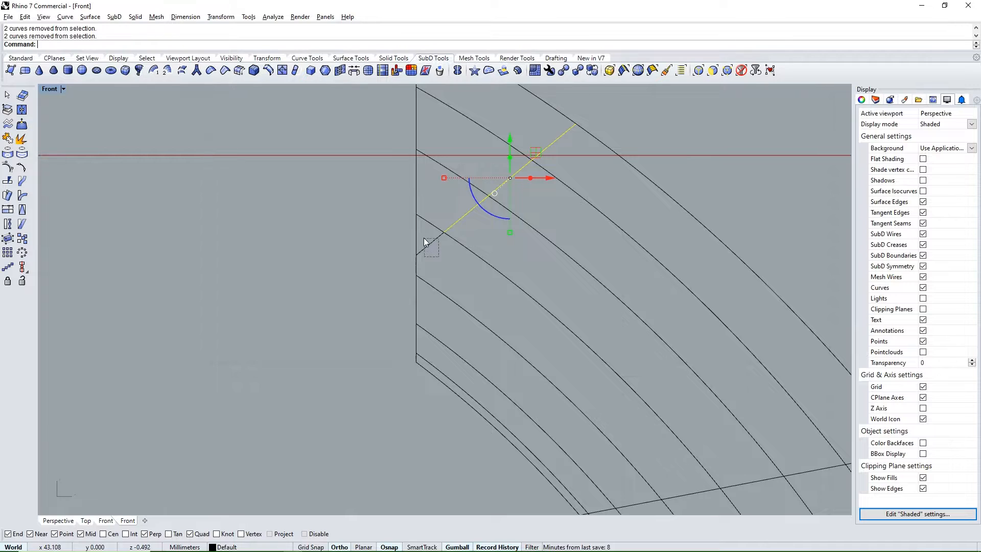
{"action": "left_click_drag", "start_coordinate": [424, 237], "coordinate": [423, 237], "text": "shift"}
{"action": "key", "text": "Delete"}
Step: Delete the matching diagonal cross curves at the negative-X open end of the wire hoop
{"action": "scroll", "coordinate": [460, 244], "scroll_direction": "down", "scroll_amount": 8}
{"action": "scroll", "coordinate": [296, 230], "scroll_direction": "up", "scroll_amount": 8}
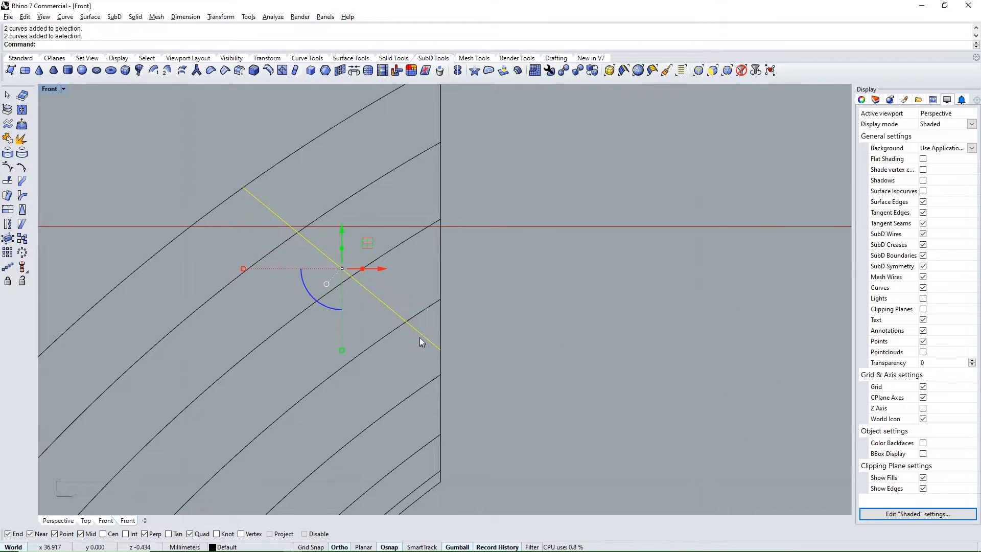
{"action": "key", "text": "Delete"}
{"action": "scroll", "coordinate": [372, 220], "scroll_direction": "down", "scroll_amount": 8}
Step: Create a MultiPipe from all the remaining wire hoop curves, keeping the 0.2 mm radius and 1 strut division
{"action": "right_click_drag", "start_coordinate": [474, 191], "coordinate": [460, 225], "text": "ctrl+shift"}
{"action": "scroll", "coordinate": [460, 225], "scroll_direction": "down", "scroll_amount": 3}
{"action": "left_click_drag", "start_coordinate": [564, 195], "coordinate": [360, 379]}
{"action": "key", "text": "Return"}
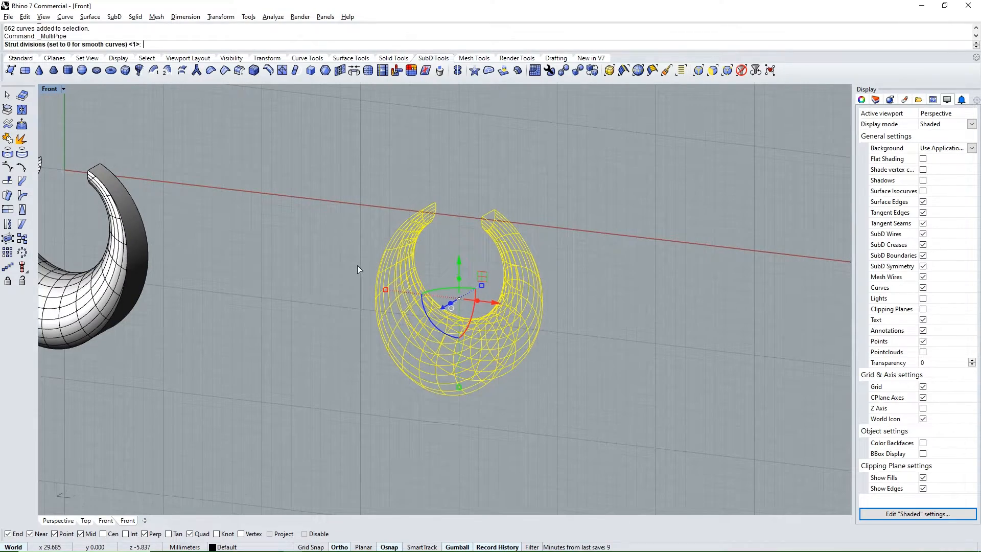
{"action": "key", "text": "Return"}
{"action": "left_click", "coordinate": [346, 300]}
Step: Examine the struts and joints of the piped lattice up close and from several angles
{"action": "scroll", "coordinate": [464, 317], "scroll_direction": "up", "scroll_amount": 4}
{"action": "right_click_drag", "start_coordinate": [557, 322], "coordinate": [542, 302], "text": "ctrl+shift"}
{"action": "scroll", "coordinate": [416, 449], "scroll_direction": "up", "scroll_amount": 8}
{"action": "scroll", "coordinate": [443, 301], "scroll_direction": "up", "scroll_amount": 2}
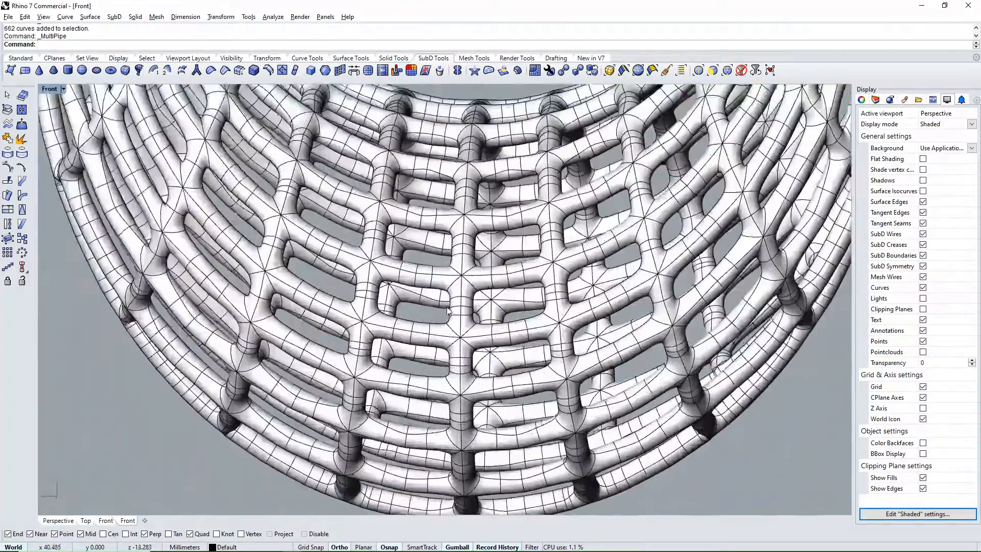
{"action": "scroll", "coordinate": [409, 458], "scroll_direction": "down", "scroll_amount": 4}
{"action": "right_click_drag", "start_coordinate": [419, 368], "coordinate": [388, 312], "text": "ctrl+shift"}
{"action": "scroll", "coordinate": [463, 309], "scroll_direction": "down", "scroll_amount": 11}
{"action": "scroll", "coordinate": [324, 350], "scroll_direction": "up", "scroll_amount": 2}
Step: Extract copies of the original hoop's outer rim surfaces and delete the original hoop
{"action": "left_click", "coordinate": [302, 285]}
{"action": "left_click", "coordinate": [148, 202]}
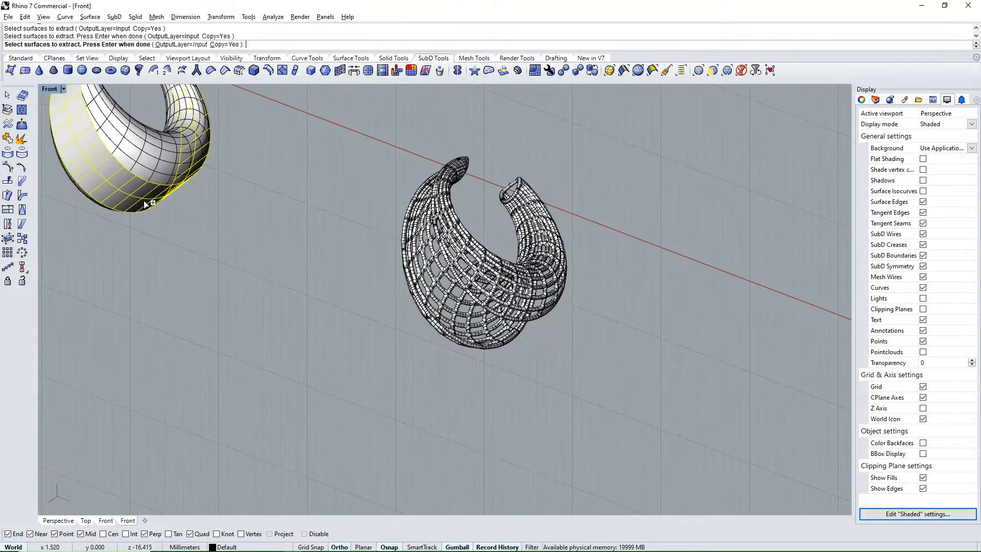
{"action": "scroll", "coordinate": [302, 301], "scroll_direction": "down", "scroll_amount": 6}
{"action": "right_click_drag", "start_coordinate": [302, 307], "coordinate": [233, 320], "text": "ctrl+shift"}
{"action": "left_click", "coordinate": [226, 271]}
{"action": "key", "text": "Delete"}
Step: In the Front view, move the piped lattice 40 mm along negative X onto the extracted rim surfaces
{"action": "right_click_drag", "start_coordinate": [225, 279], "coordinate": [327, 278], "text": "ctrl+shift"}
{"action": "key", "text": "ctrl+F2"}
{"action": "left_click", "coordinate": [444, 283]}
{"action": "type", "text": "m"}
{"action": "key", "text": "Return"}
{"action": "left_click", "coordinate": [400, 347]}
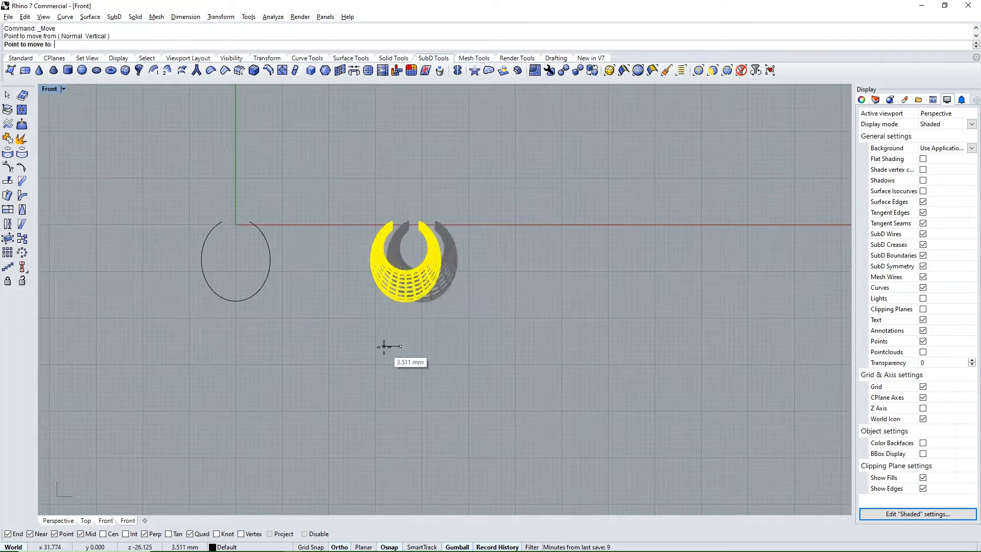
{"action": "type", "text": "2"}
{"action": "type", "text": "0"}
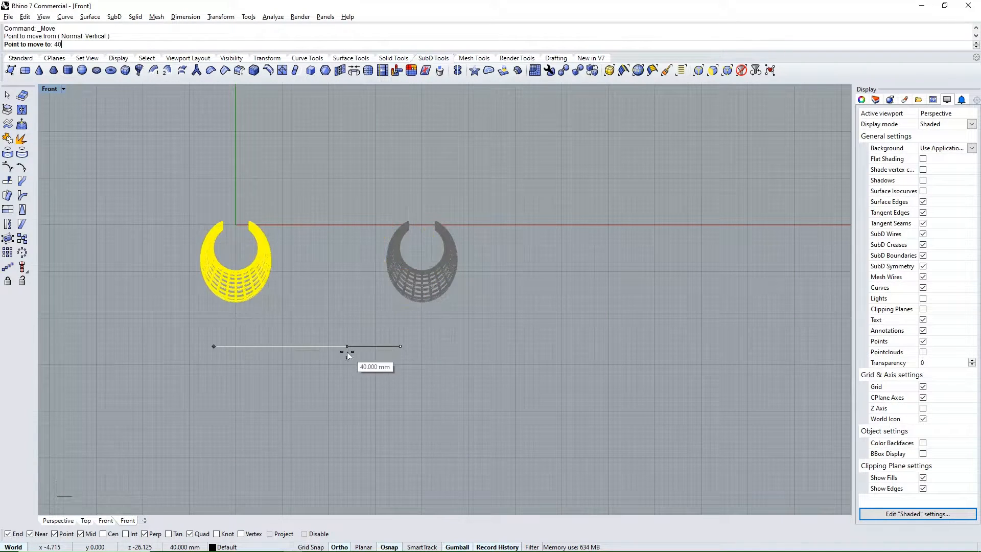
{"action": "left_click", "coordinate": [348, 348]}
{"action": "left_click", "coordinate": [370, 315]}
Step: Join the two extracted outer rim surfaces into one polysurface
{"action": "scroll", "coordinate": [240, 204], "scroll_direction": "up", "scroll_amount": 2}
{"action": "right_click_drag", "start_coordinate": [156, 318], "coordinate": [345, 306], "text": "ctrl+shift"}
{"action": "scroll", "coordinate": [344, 294], "scroll_direction": "up", "scroll_amount": 6}
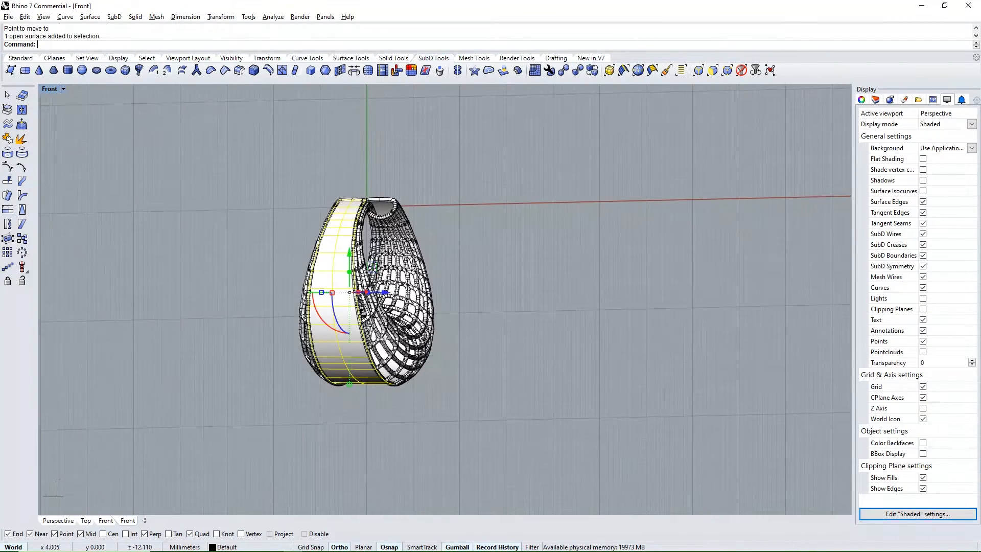
{"action": "right_click_drag", "start_coordinate": [386, 337], "coordinate": [265, 325], "text": "ctrl+shift"}
{"action": "left_click", "coordinate": [210, 280], "text": "shift"}
{"action": "scroll", "coordinate": [229, 280], "scroll_direction": "down", "scroll_amount": 5}
{"action": "scroll", "coordinate": [260, 306], "scroll_direction": "up", "scroll_amount": 5}
{"action": "right_click_drag", "start_coordinate": [272, 267], "coordinate": [456, 239]}
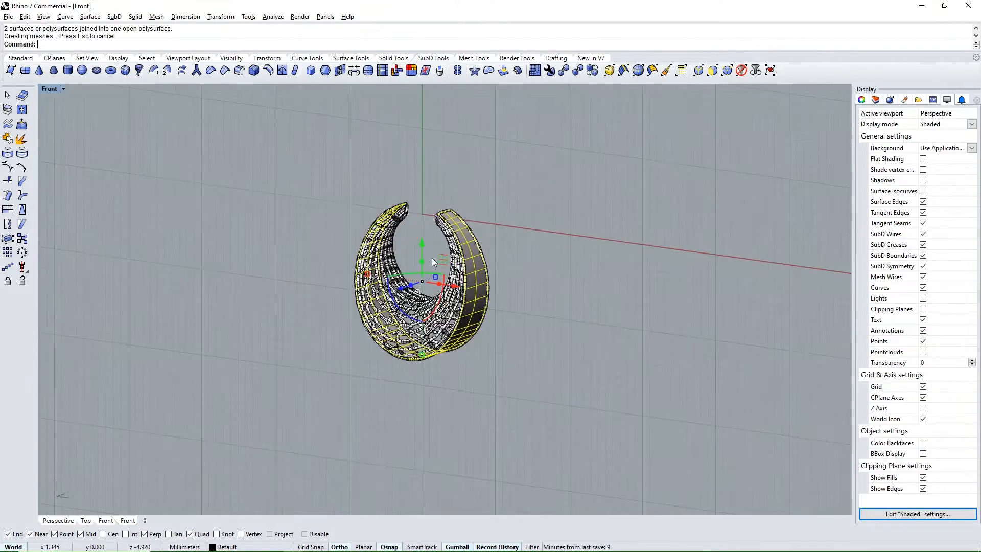
Step: Offset the joined rim surface inward by 0.6 mm as a solid, replacing the input surface
{"action": "scroll", "coordinate": [431, 259], "scroll_direction": "up", "scroll_amount": 2}
{"action": "right_click_drag", "start_coordinate": [412, 307], "coordinate": [433, 330], "text": "ctrl+shift"}
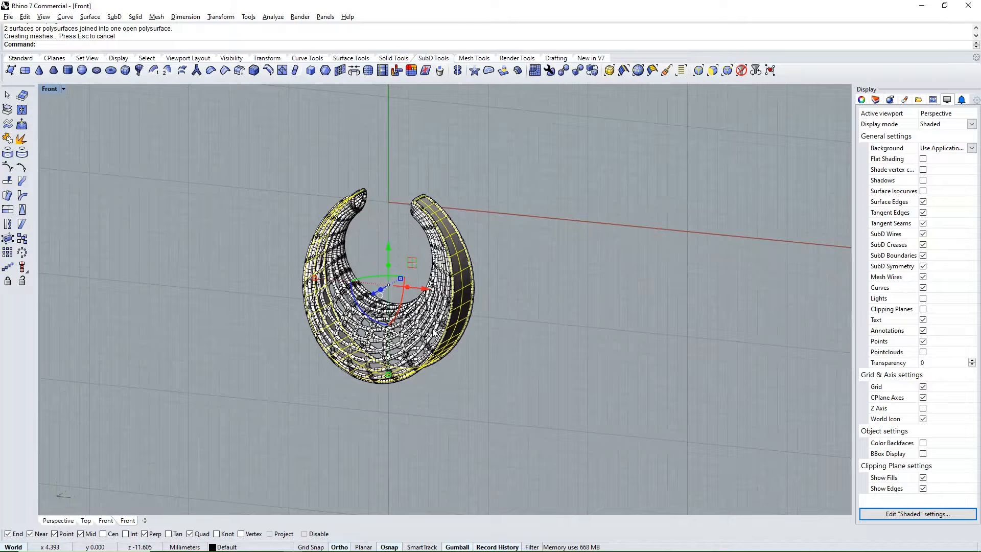
{"action": "left_click", "coordinate": [26, 59]}
{"action": "left_click", "coordinate": [28, 171]}
{"action": "left_click", "coordinate": [107, 172]}
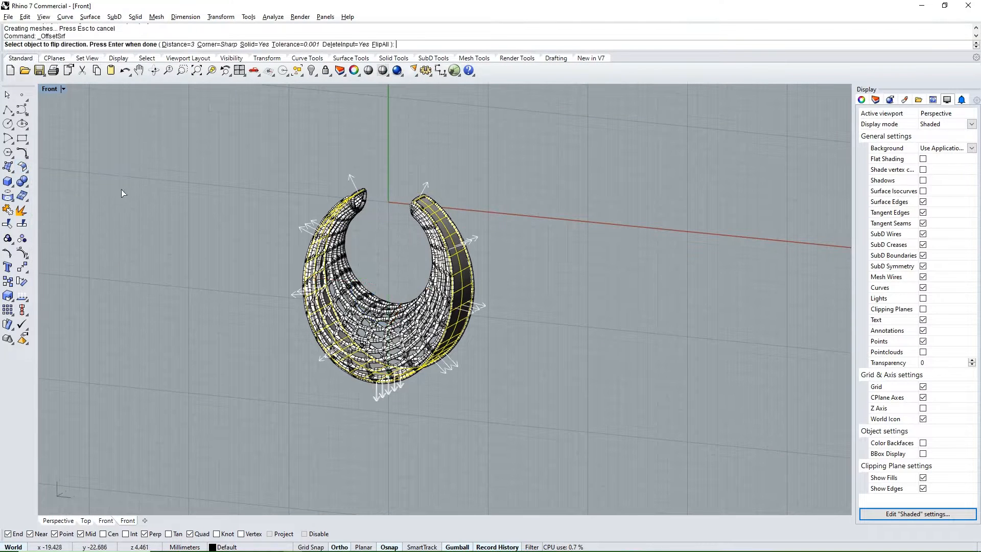
{"action": "type", "text": "f"}
{"action": "key", "text": "Return"}
{"action": "type", "text": ".5"}
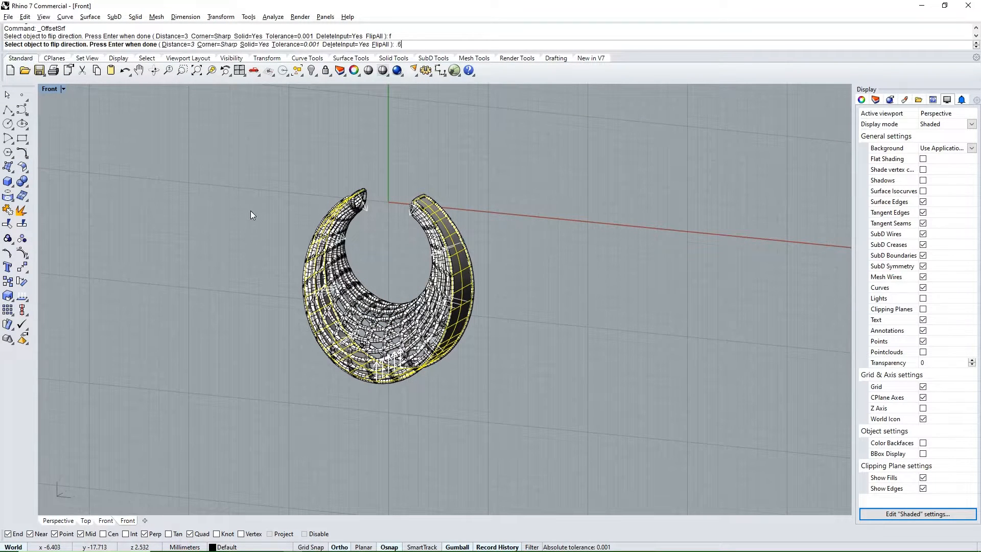
{"action": "key", "text": "Return"}
{"action": "key", "text": "Return"}
{"action": "left_click", "coordinate": [282, 213]}
{"action": "right_click_drag", "start_coordinate": [477, 327], "coordinate": [440, 382]}
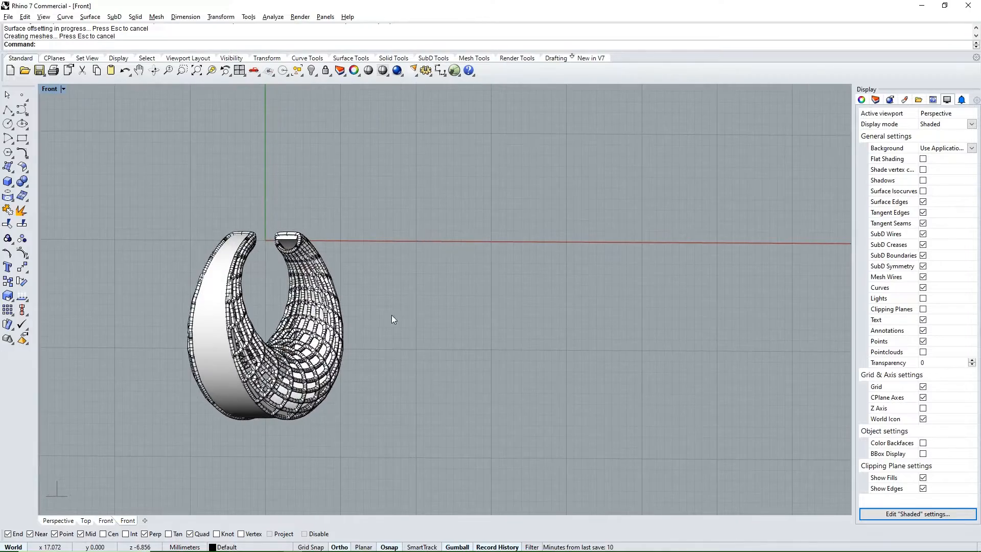
Step: Fillet the sharp edge of the thickened rim band at one tip of the hoop's opening
{"action": "right_click_drag", "start_coordinate": [391, 315], "coordinate": [430, 353]}
{"action": "scroll", "coordinate": [245, 261], "scroll_direction": "up", "scroll_amount": 8}
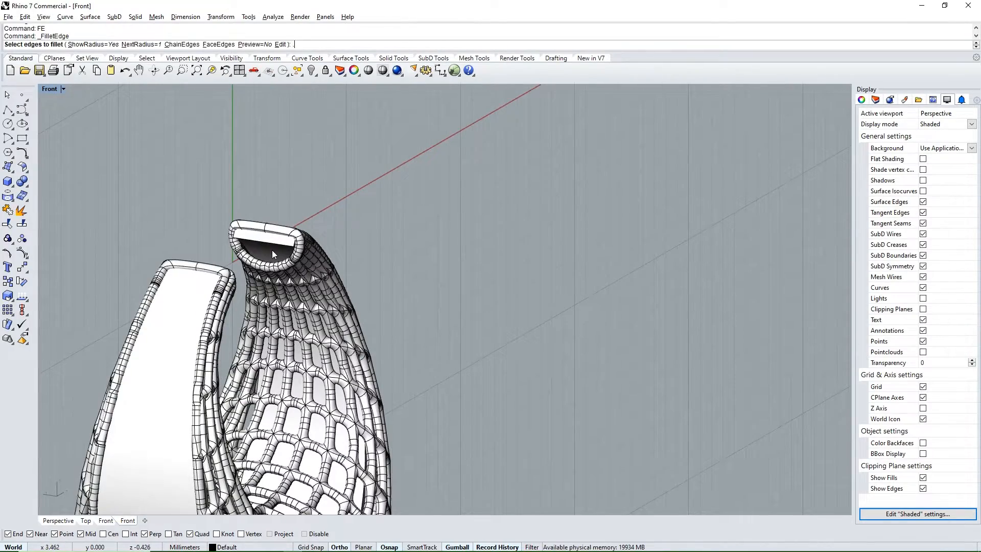
{"action": "left_click", "coordinate": [265, 239]}
{"action": "key", "text": "Return"}
{"action": "key", "text": "Return"}
Step: Fillet the matching edge of the rim band at the opposite tip of the opening
{"action": "scroll", "coordinate": [476, 227], "scroll_direction": "down", "scroll_amount": 4}
{"action": "right_click_drag", "start_coordinate": [490, 240], "coordinate": [358, 236]}
{"action": "scroll", "coordinate": [381, 184], "scroll_direction": "up", "scroll_amount": 2}
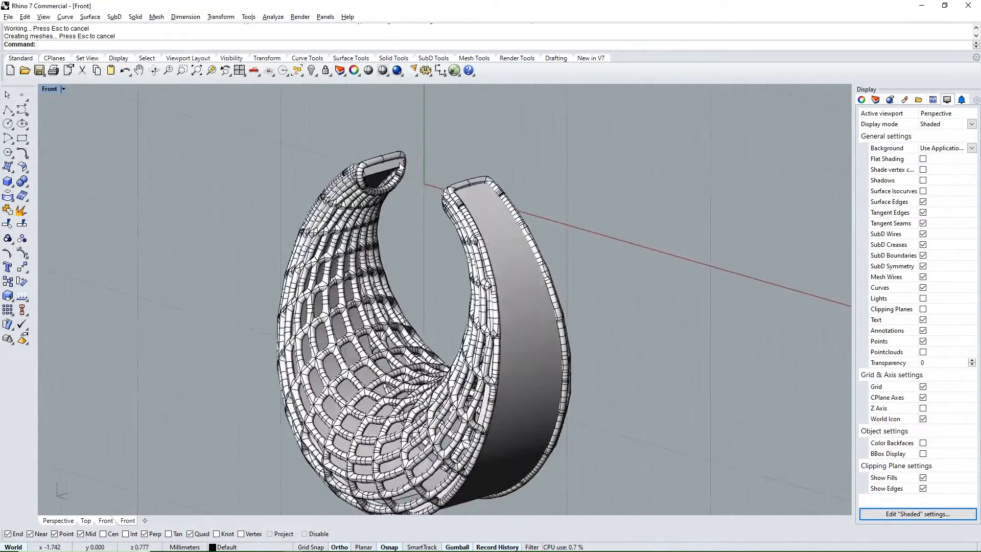
{"action": "type", "text": "FE"}
{"action": "key", "text": "Return"}
{"action": "left_click", "coordinate": [386, 175]}
{"action": "key", "text": "Return"}
{"action": "key", "text": "Return"}
Step: Offset the small circle at the origin outward by 0.6 mm twice, giving three concentric circles
{"action": "scroll", "coordinate": [406, 180], "scroll_direction": "down", "scroll_amount": 3}
{"action": "right_click_drag", "start_coordinate": [406, 180], "coordinate": [358, 215]}
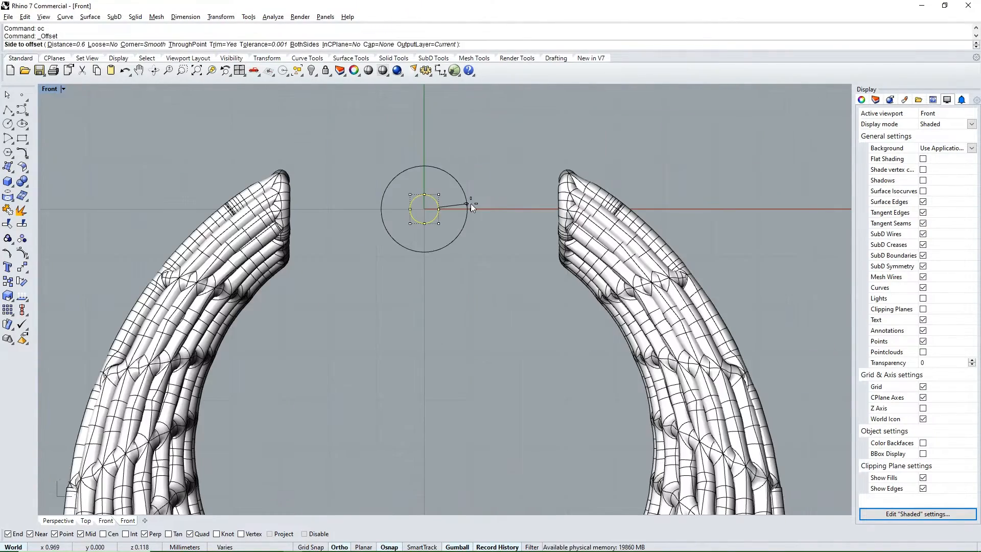
{"action": "left_click", "coordinate": [455, 238]}
{"action": "type", "text": "oc"}
{"action": "key", "text": "Return"}
{"action": "left_click", "coordinate": [476, 287]}
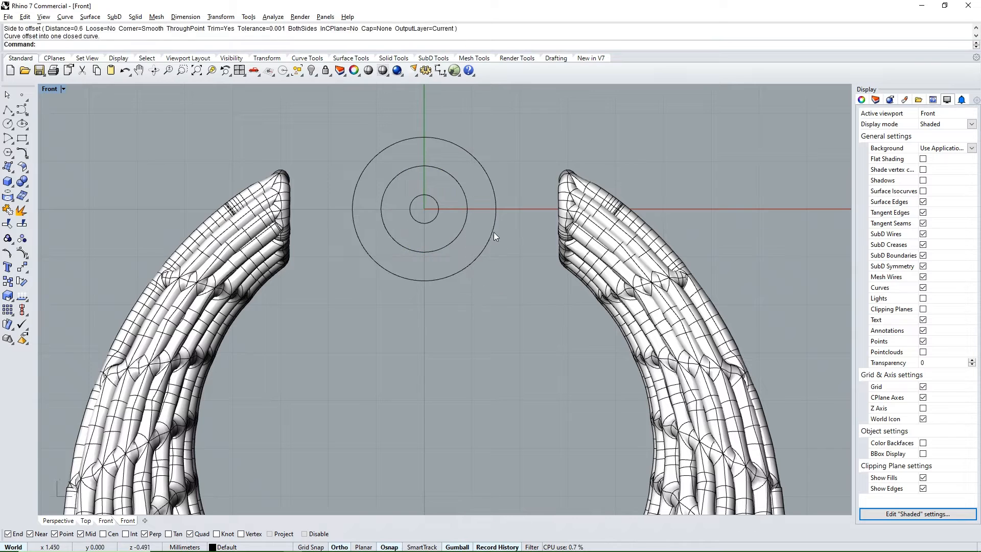
Step: Draw a horizontal line centred on the origin, extending about 2 mm each way past the outer circle
{"action": "left_click", "coordinate": [494, 231]}
{"action": "type", "text": "line"}
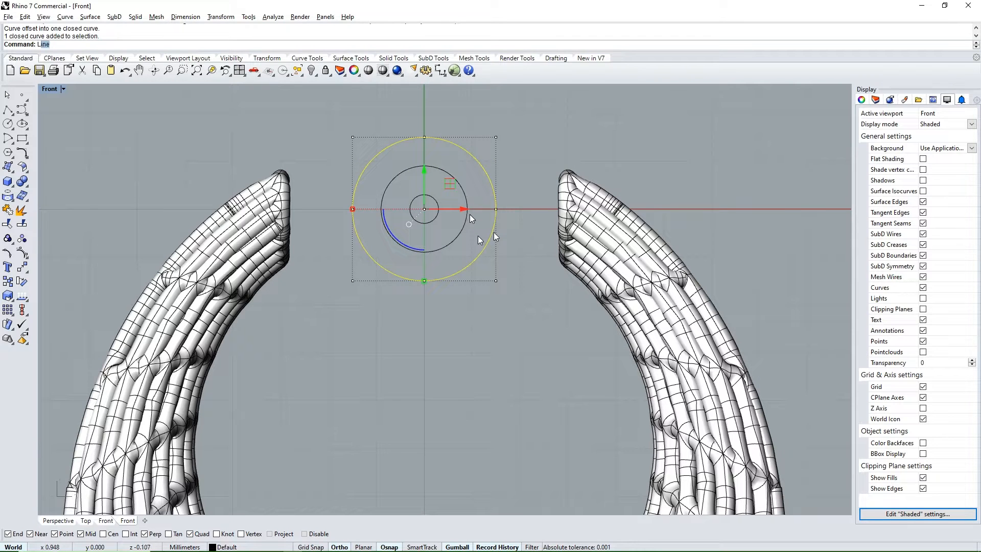
{"action": "key", "text": "Return"}
{"action": "type", "text": "0"}
{"action": "key", "text": "Return"}
{"action": "type", "text": "b"}
{"action": "key", "text": "Return"}
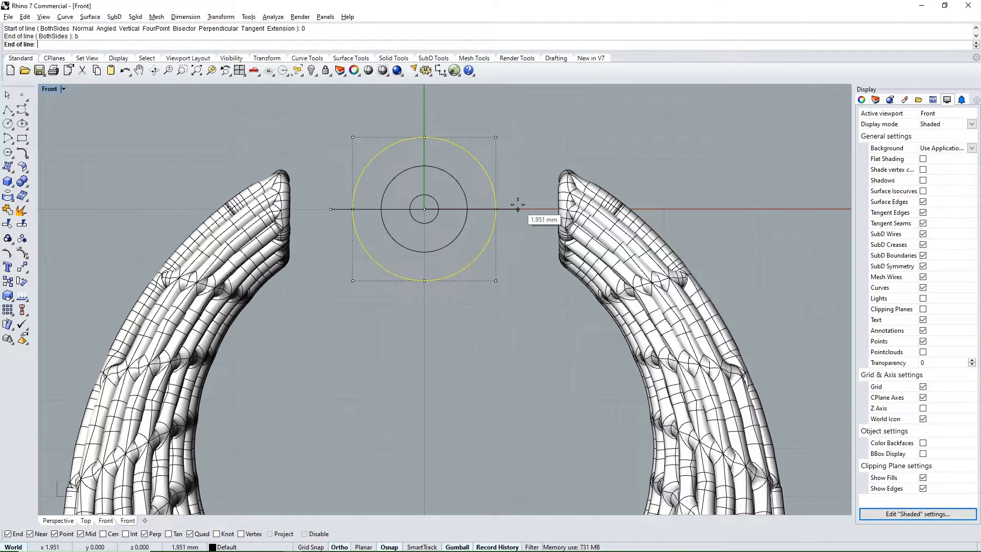
{"action": "left_click", "coordinate": [517, 204]}
{"action": "left_click", "coordinate": [517, 204]}
Step: Trim away the upper half of the outer circle along the horizontal line and delete the line
{"action": "left_click", "coordinate": [490, 183], "text": "shift"}
{"action": "left_click", "coordinate": [12, 228]}
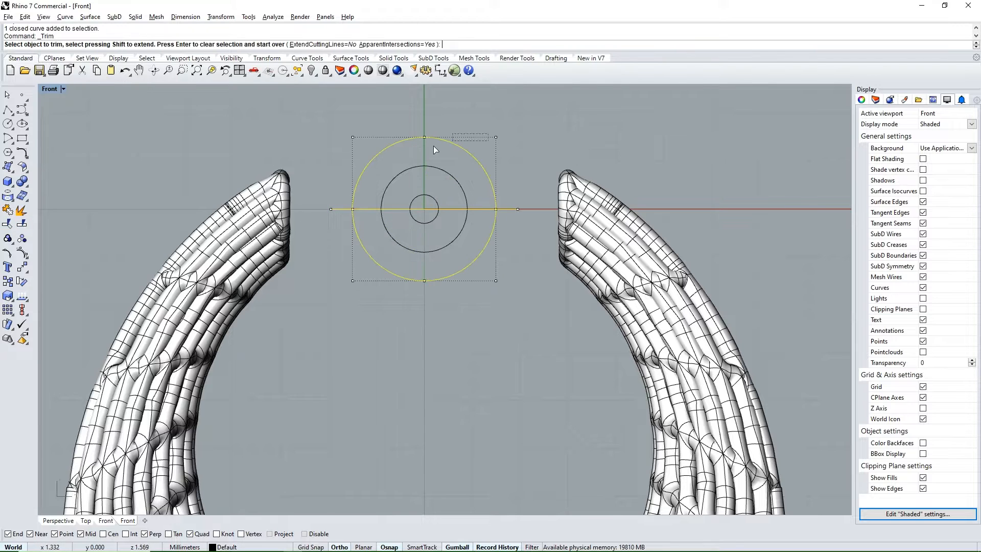
{"action": "left_click", "coordinate": [432, 139]}
{"action": "key", "text": "Return"}
{"action": "left_click", "coordinate": [484, 208]}
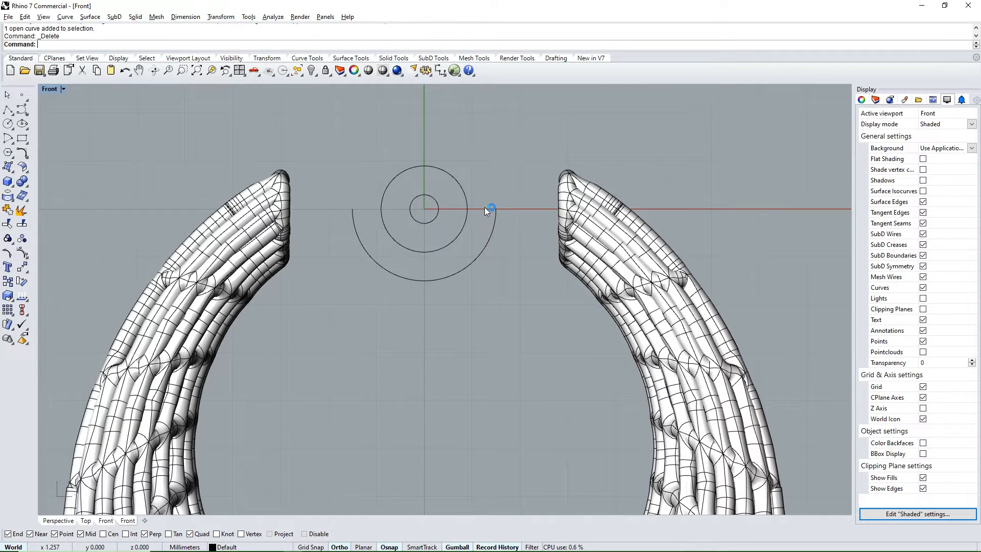
Step: Move the two circles and half arc above the hoop's negative-X tip and rotate them 90° clockwise
{"action": "scroll", "coordinate": [484, 207], "scroll_direction": "down", "scroll_amount": 3}
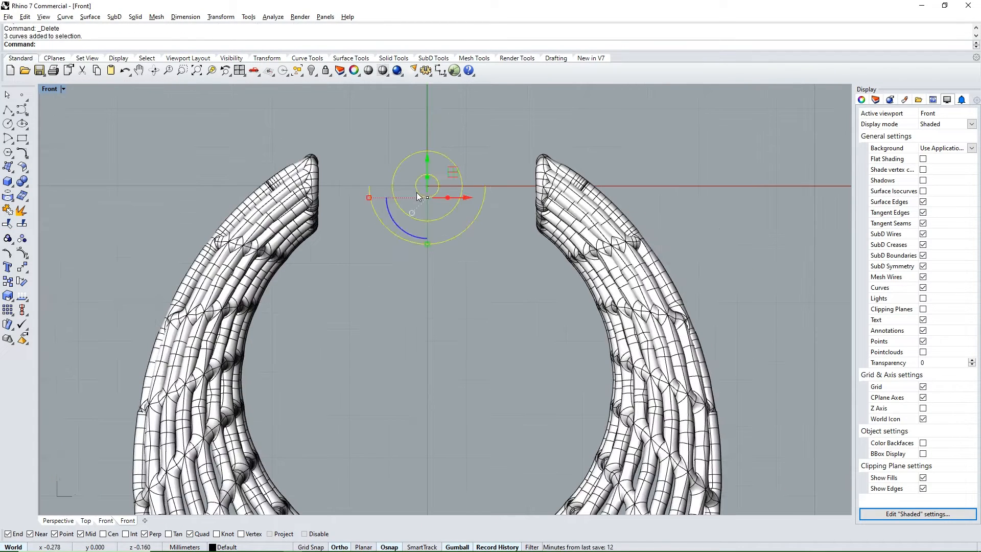
{"action": "left_click_drag", "start_coordinate": [454, 177], "coordinate": [336, 106]}
{"action": "scroll", "coordinate": [397, 269], "scroll_direction": "down", "scroll_amount": 4}
{"action": "scroll", "coordinate": [304, 149], "scroll_direction": "up", "scroll_amount": 6}
{"action": "left_click_drag", "start_coordinate": [357, 240], "coordinate": [299, 201]}
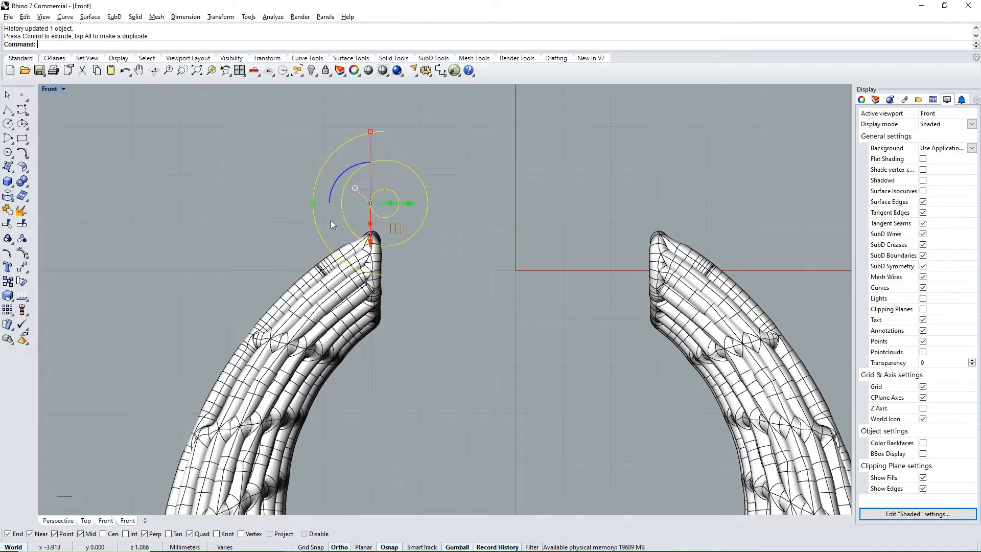
Step: Nudge the hinge profile curves upward and slightly toward negative X so the middle circle sits on the hoop's tip
{"action": "scroll", "coordinate": [388, 179], "scroll_direction": "up", "scroll_amount": 4}
{"action": "scroll", "coordinate": [399, 245], "scroll_direction": "down", "scroll_amount": 5}
{"action": "left_click_drag", "start_coordinate": [379, 275], "coordinate": [379, 255]}
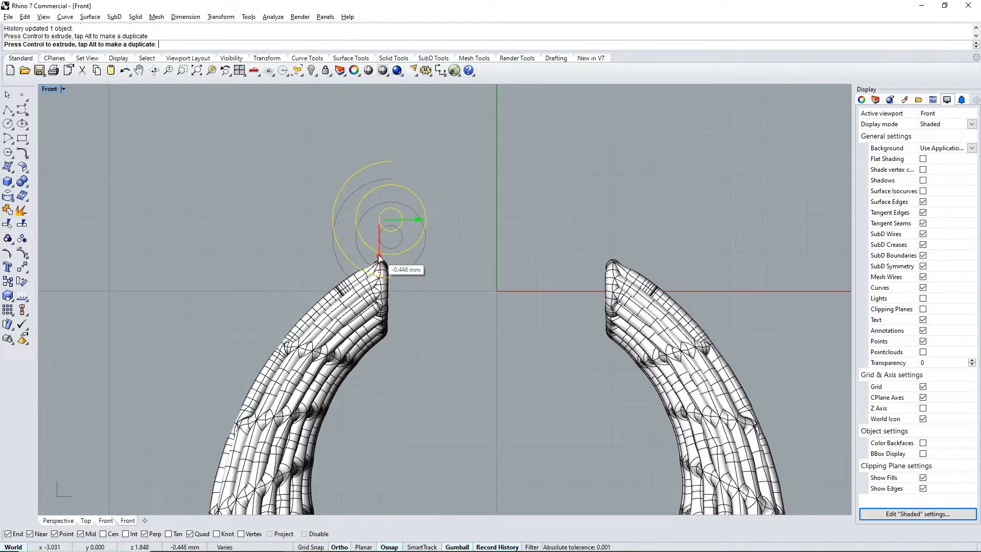
{"action": "scroll", "coordinate": [357, 208], "scroll_direction": "up", "scroll_amount": 2}
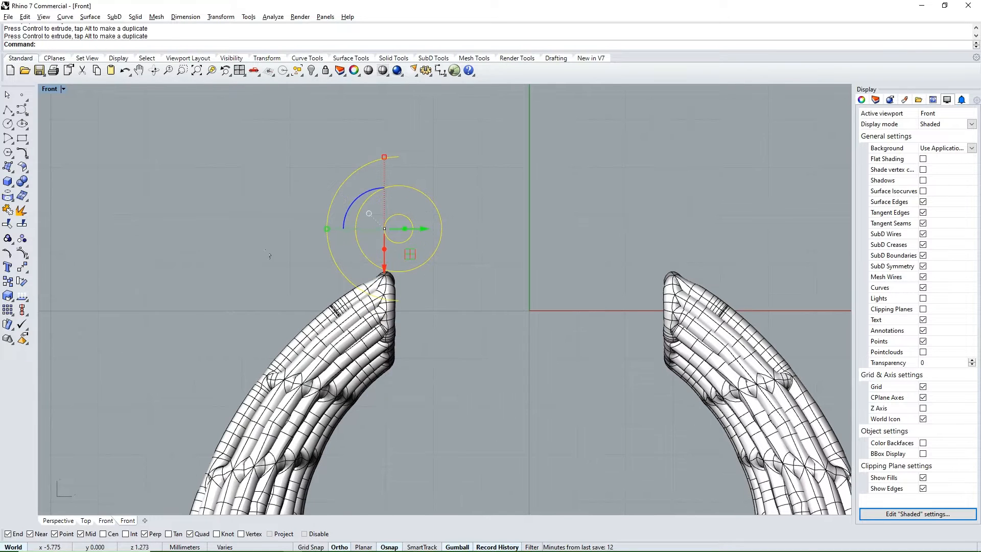
{"action": "left_click_drag", "start_coordinate": [423, 229], "coordinate": [407, 232]}
{"action": "left_click", "coordinate": [513, 225]}
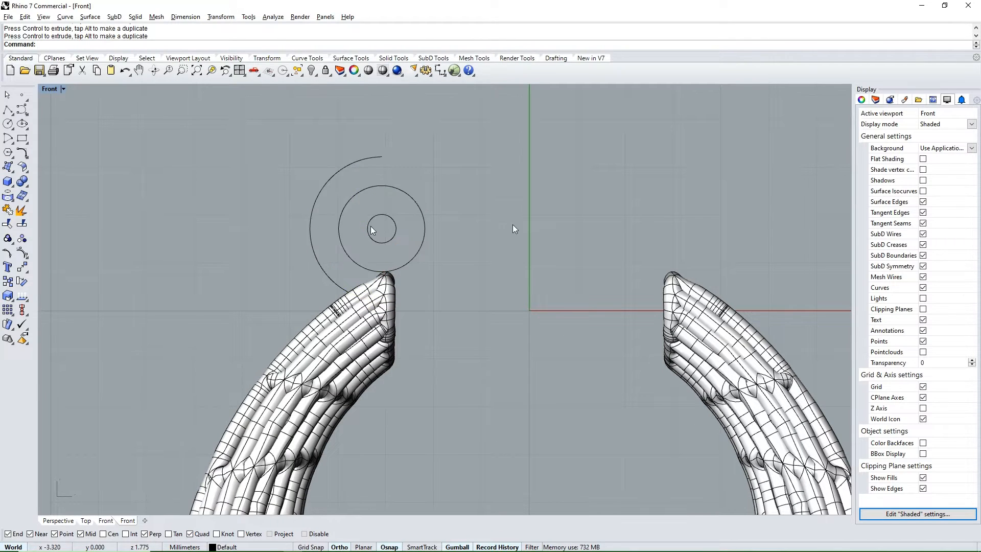
Step: Draw a horizontal line from the inner circle's outer quadrant outward past the half arc
{"action": "scroll", "coordinate": [449, 228], "scroll_direction": "down", "scroll_amount": 2}
{"action": "scroll", "coordinate": [393, 231], "scroll_direction": "up", "scroll_amount": 2}
{"action": "type", "text": "l"}
{"action": "key", "text": "Return"}
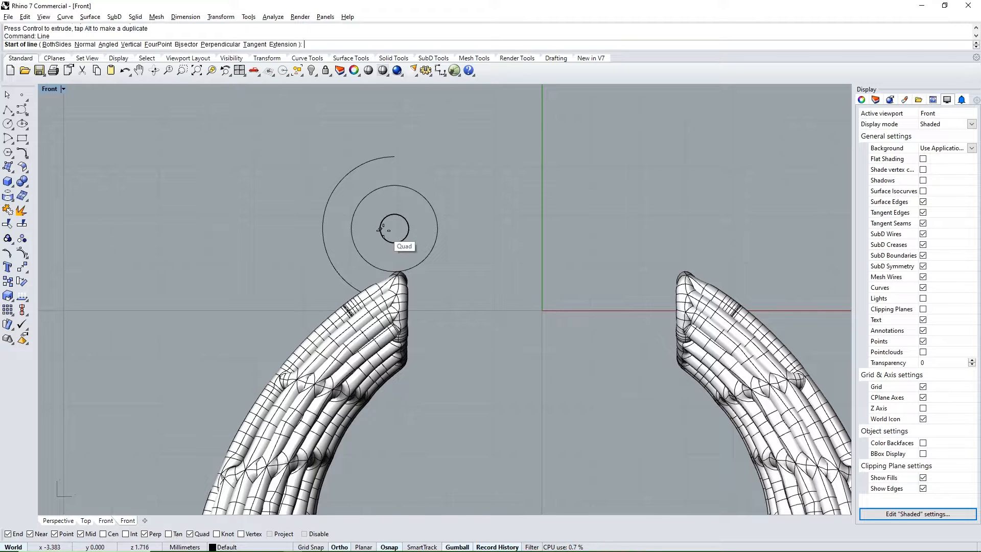
{"action": "left_click", "coordinate": [383, 229]}
{"action": "left_click", "coordinate": [217, 250]}
Step: Trim the half arc above the horizontal line, leaving the lower quarter, and delete the line
{"action": "left_click_drag", "start_coordinate": [334, 219], "coordinate": [322, 232]}
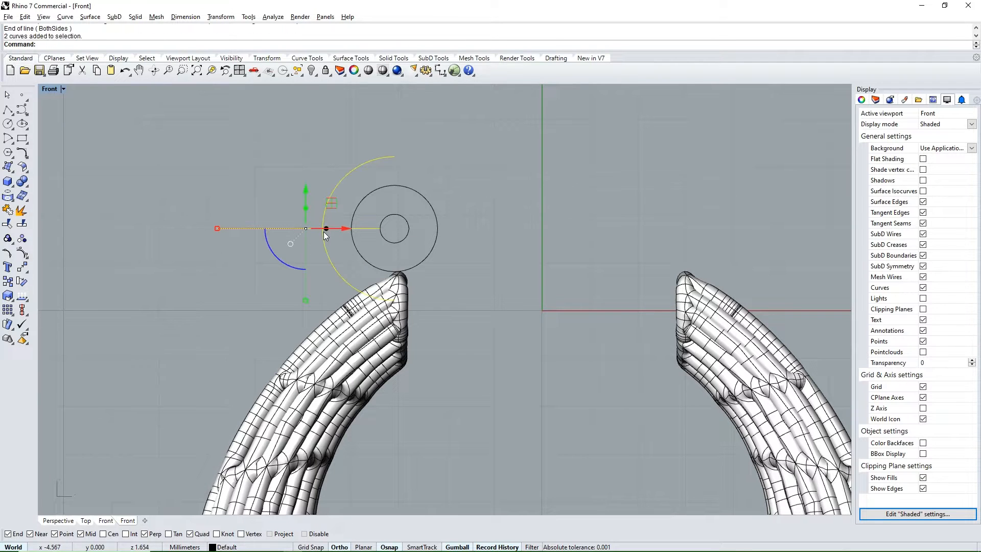
{"action": "type", "text": "tr"}
{"action": "key", "text": "Return"}
{"action": "left_click", "coordinate": [332, 192]}
{"action": "key", "text": "Return"}
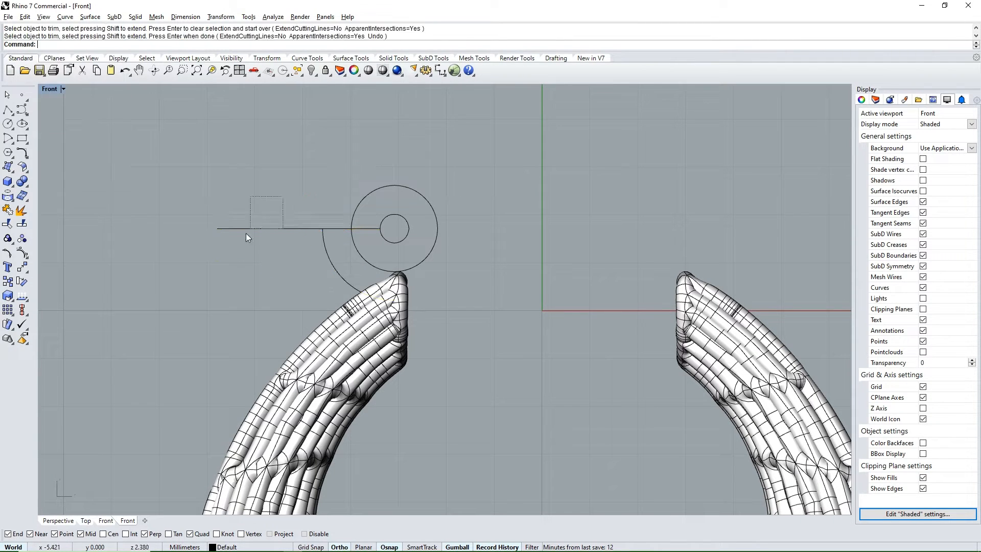
{"action": "left_click", "coordinate": [250, 229]}
{"action": "key", "text": "Delete"}
Step: Extrude both circles and the quarter arc about 1.85 mm to both sides with the solid option on
{"action": "left_click_drag", "start_coordinate": [383, 215], "coordinate": [323, 238]}
{"action": "scroll", "coordinate": [391, 199], "scroll_direction": "down", "scroll_amount": 6}
{"action": "right_click_drag", "start_coordinate": [392, 199], "coordinate": [528, 181], "text": "ctrl+shift"}
{"action": "scroll", "coordinate": [419, 168], "scroll_direction": "down", "scroll_amount": 2}
{"action": "scroll", "coordinate": [411, 179], "scroll_direction": "up", "scroll_amount": 3}
{"action": "type", "text": "E"}
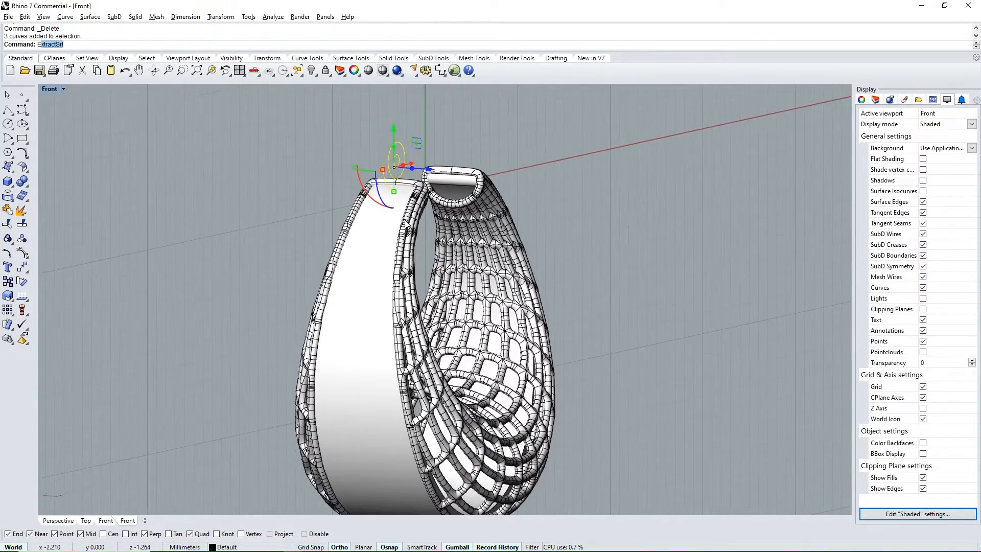
{"action": "type", "text": "x"}
{"action": "key", "text": "Return"}
{"action": "scroll", "coordinate": [424, 178], "scroll_direction": "up", "scroll_amount": 4}
{"action": "type", "text": "s"}
{"action": "key", "text": "Return"}
{"action": "scroll", "coordinate": [428, 192], "scroll_direction": "up", "scroll_amount": 2}
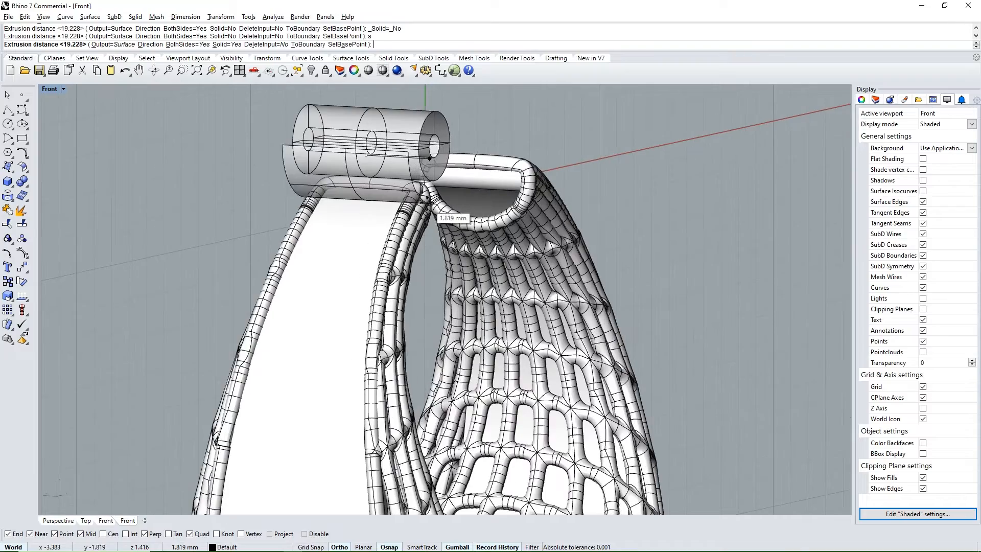
{"action": "left_click", "coordinate": [427, 203]}
{"action": "right_click_drag", "start_coordinate": [404, 183], "coordinate": [462, 245], "text": "ctrl+shift"}
{"action": "key", "text": "Escape"}
Step: Offset the extruded arc surface 0.6 mm toward the hinge barrel as a solid
{"action": "scroll", "coordinate": [401, 202], "scroll_direction": "up", "scroll_amount": 5}
{"action": "left_click", "coordinate": [419, 211]}
{"action": "type", "text": "O"}
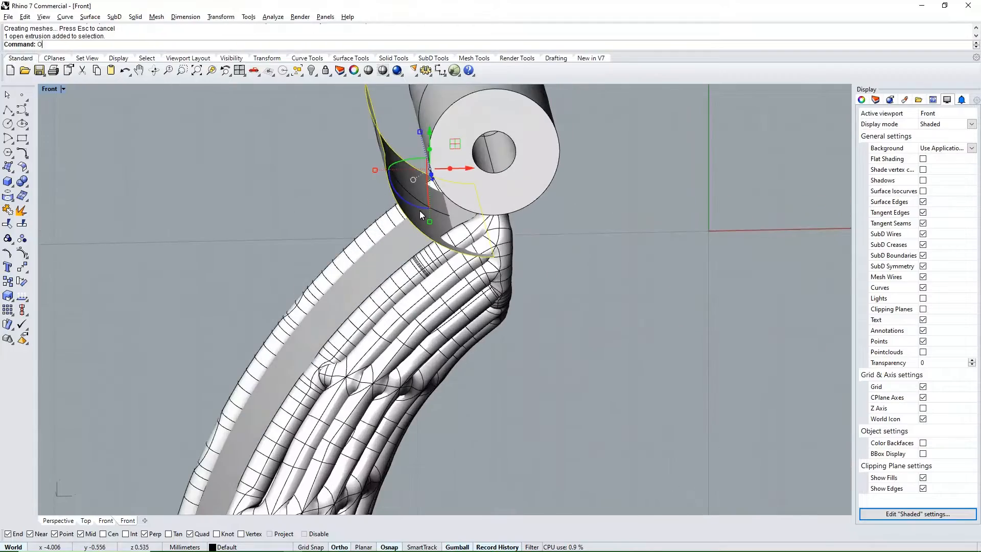
{"action": "type", "text": "ffsetSrf"}
{"action": "key", "text": "Return"}
{"action": "type", "text": "f"}
{"action": "key", "text": "Return"}
{"action": "key", "text": "Return"}
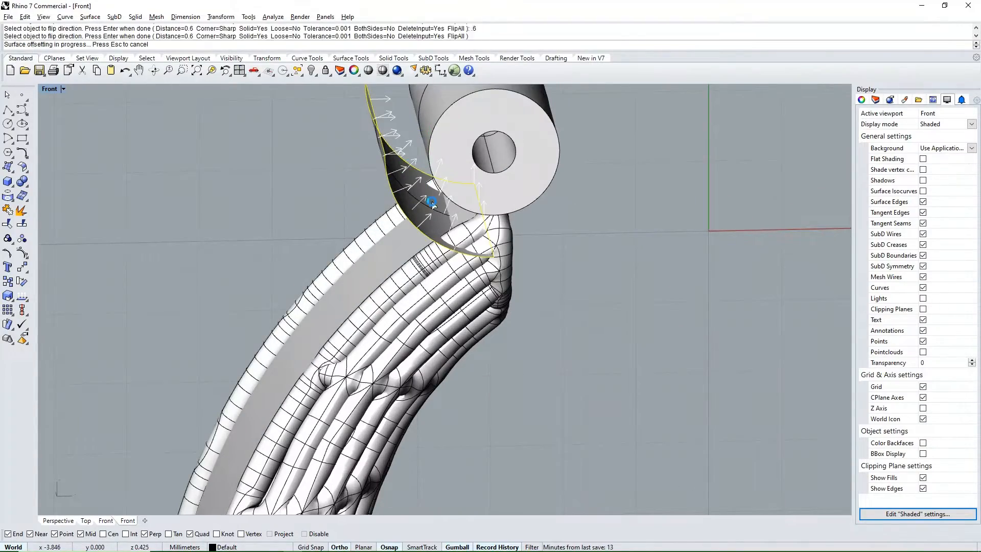
{"action": "right_click_drag", "start_coordinate": [431, 202], "coordinate": [486, 206], "text": "ctrl+shift"}
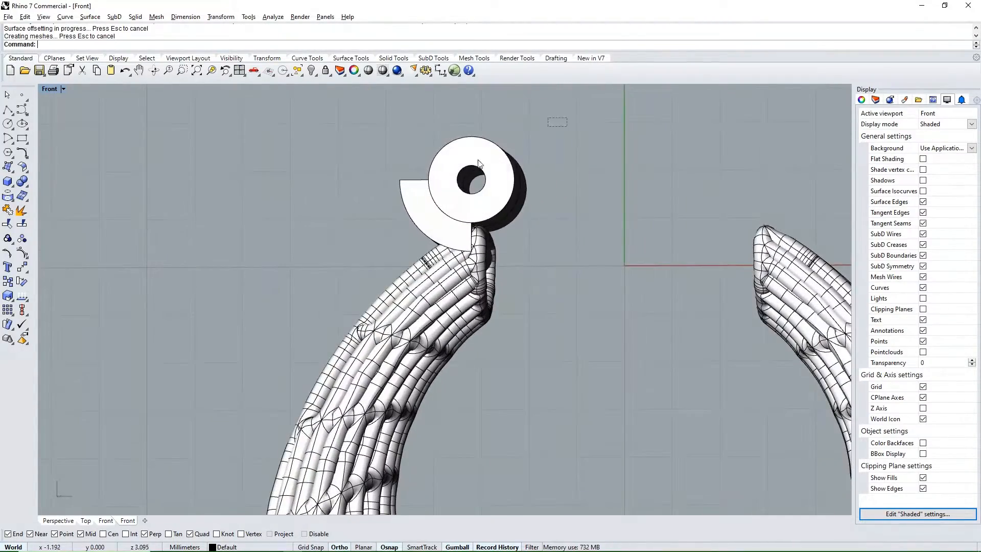
Step: Lower the hinge barrel, its support block and their profile curves onto the hoop's tip in the Front view
{"action": "left_click", "coordinate": [479, 163]}
{"action": "key", "text": "ctrl+F2"}
{"action": "left_click_drag", "start_coordinate": [494, 194], "coordinate": [471, 174]}
{"action": "left_click", "coordinate": [396, 258]}
{"action": "scroll", "coordinate": [394, 258], "scroll_direction": "down", "scroll_amount": 10}
{"action": "mouse_move", "coordinate": [286, 229]}
{"action": "right_mouse_down", "text": "ctrl+shift"}
{"action": "mouse_move", "coordinate": [504, 237]}
{"action": "mouse_move", "coordinate": [243, 223]}
{"action": "mouse_move", "coordinate": [277, 214]}
{"action": "right_mouse_up", "text": "ctrl+shift"}
{"action": "left_click_drag", "start_coordinate": [446, 192], "coordinate": [365, 237]}
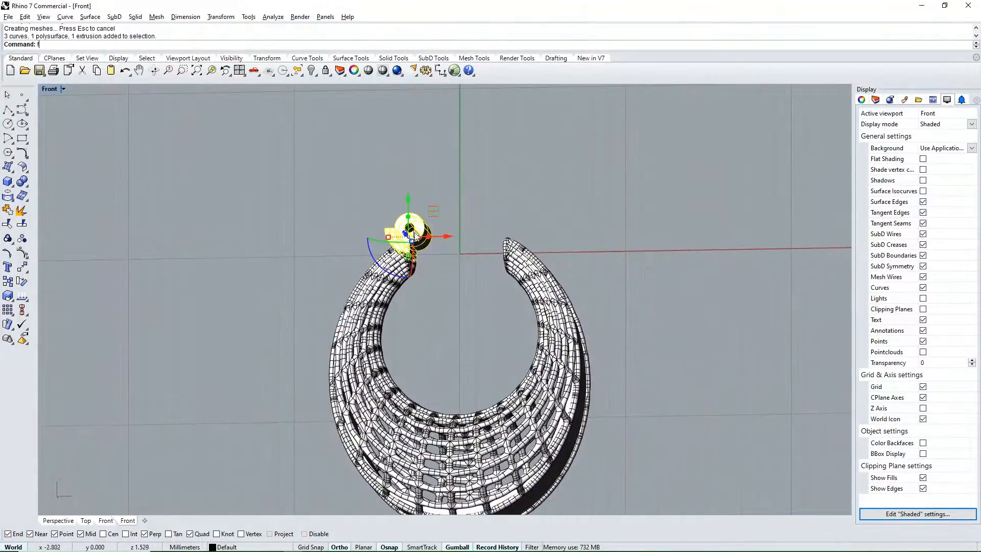
{"action": "key", "text": "Return"}
{"action": "scroll", "coordinate": [417, 237], "scroll_direction": "up", "scroll_amount": 6}
{"action": "left_click_drag", "start_coordinate": [397, 191], "coordinate": [398, 204]}
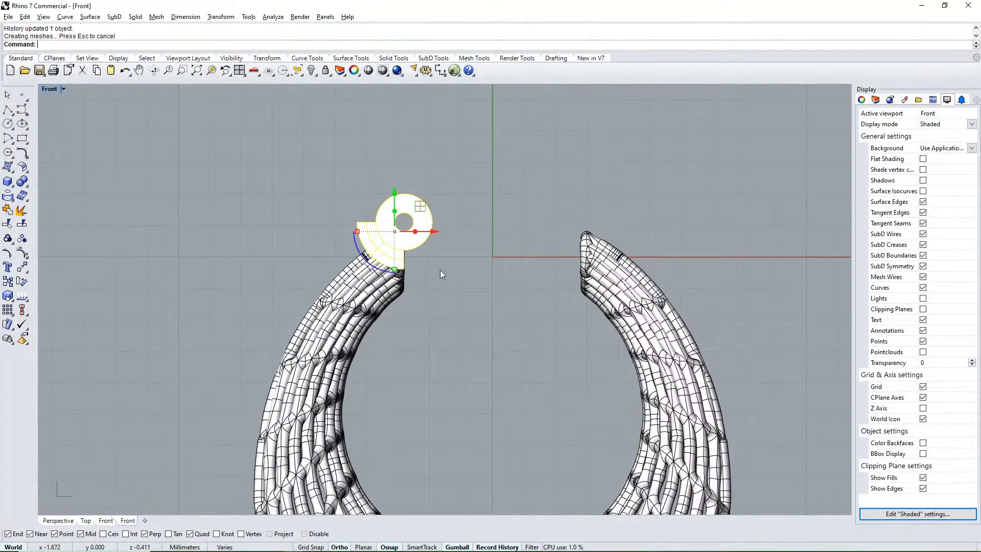
Step: Extrude the hinge barrel's circle to both sides into a long solid rod running past both sides of the hoop
{"action": "right_click_drag", "start_coordinate": [456, 281], "coordinate": [462, 234], "text": "ctrl+shift"}
{"action": "scroll", "coordinate": [459, 236], "scroll_direction": "down", "scroll_amount": 2}
{"action": "scroll", "coordinate": [454, 242], "scroll_direction": "down", "scroll_amount": 2}
{"action": "type", "text": "de"}
{"action": "key", "text": "Return"}
{"action": "key", "text": "Return"}
{"action": "scroll", "coordinate": [450, 233], "scroll_direction": "down", "scroll_amount": 6}
{"action": "type", "text": "ex"}
{"action": "key", "text": "Return"}
{"action": "left_click", "coordinate": [571, 247]}
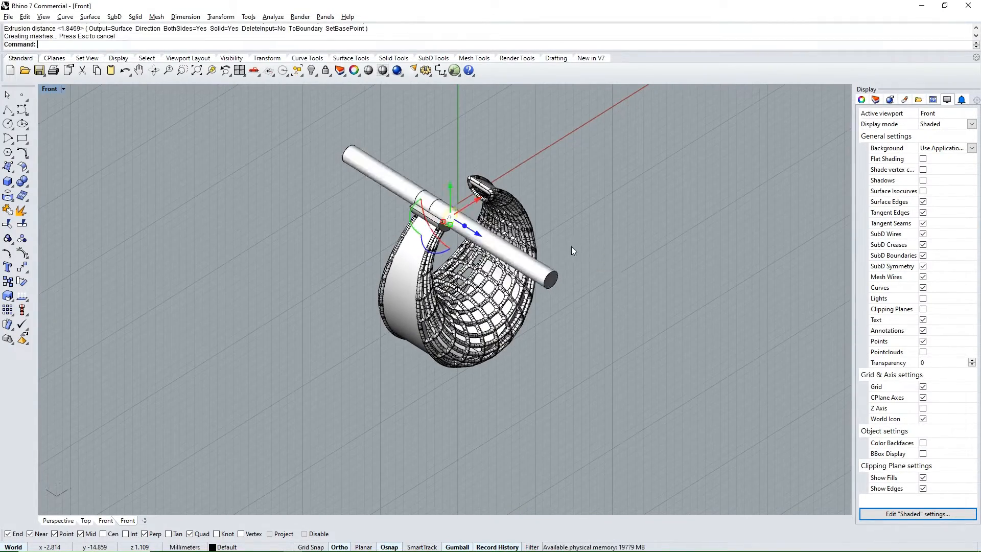
Step: Draw a degree-3 control-point curve in the Front view from the hinge barrel, arching over the opening and past the opposite tip
{"action": "type", "text": "f"}
{"action": "key", "text": "Return"}
{"action": "type", "text": "c"}
{"action": "key", "text": "Return"}
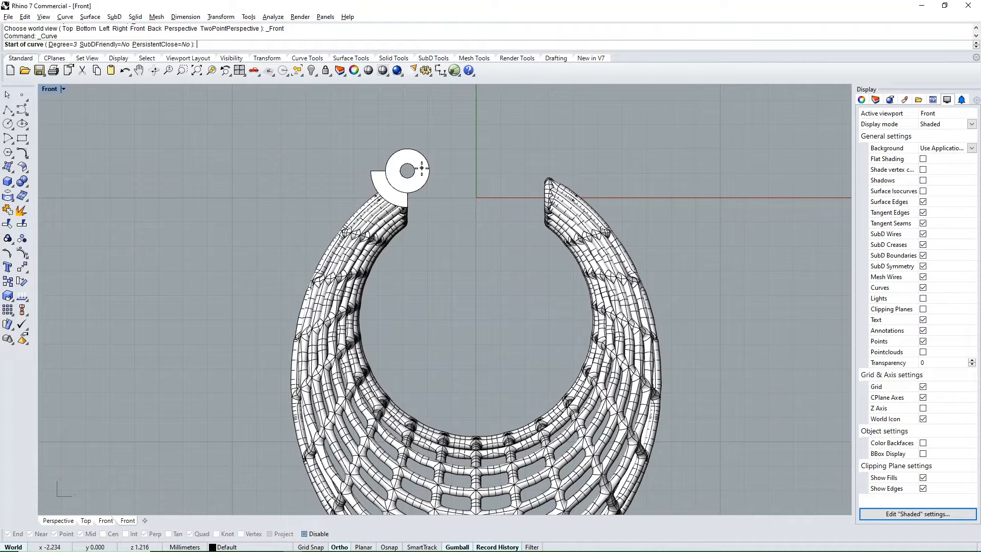
{"action": "left_click", "coordinate": [419, 165]}
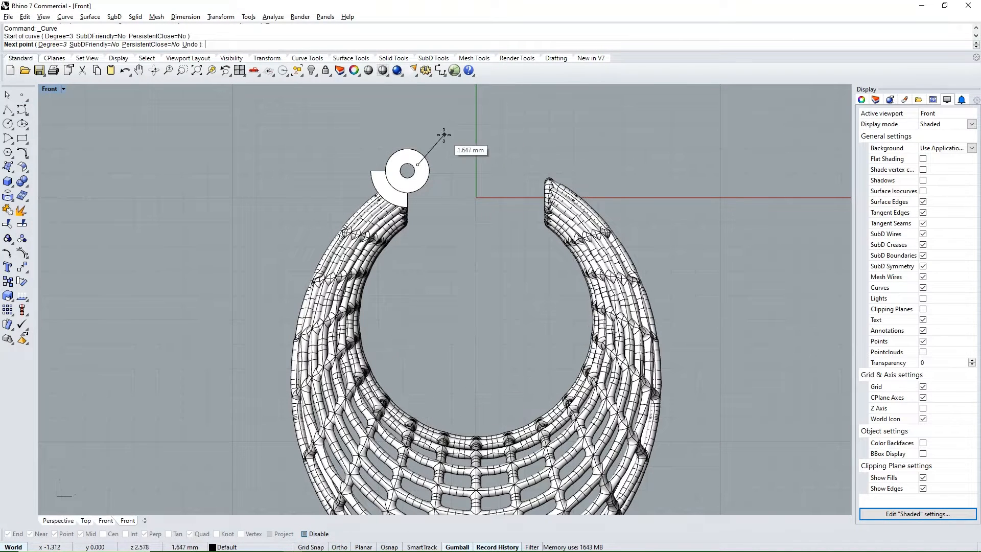
{"action": "left_click", "coordinate": [444, 138]}
{"action": "left_click", "coordinate": [491, 132]}
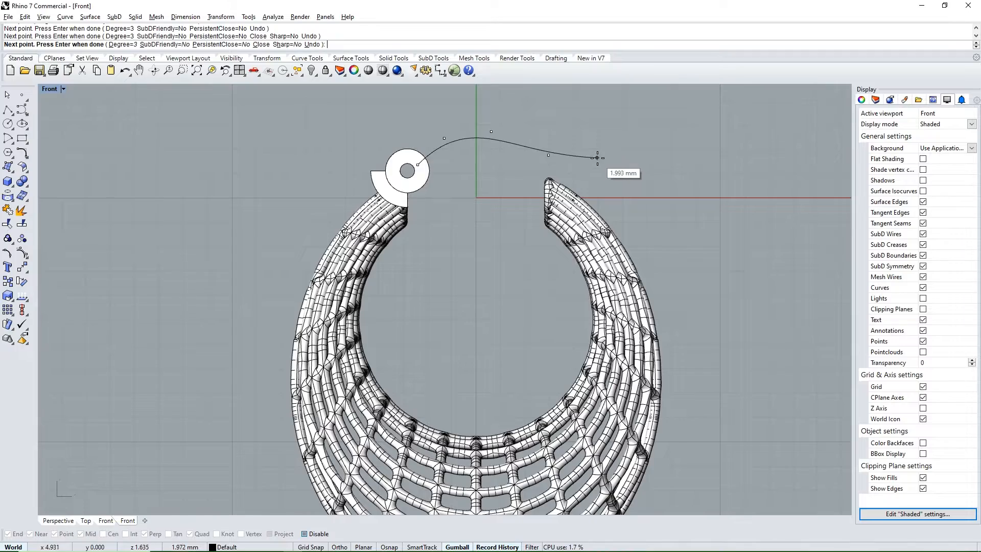
{"action": "right_click_drag", "start_coordinate": [597, 155], "coordinate": [588, 180]}
{"action": "left_click", "coordinate": [468, 164]}
{"action": "right_click_drag", "start_coordinate": [468, 163], "coordinate": [464, 270], "text": "ctrl+shift"}
{"action": "left_click", "coordinate": [422, 235]}
Step: In the Top view, draw a horizontal line centred on the origin that extends beyond both sides of the hoop
{"action": "key", "text": "ctrl+F1"}
{"action": "scroll", "coordinate": [448, 236], "scroll_direction": "up", "scroll_amount": 2}
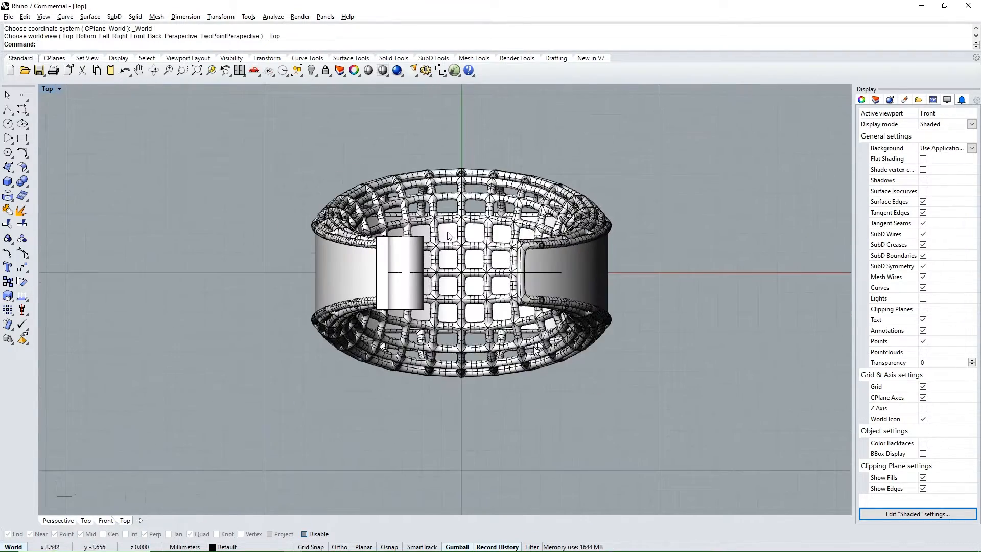
{"action": "left_click", "coordinate": [10, 113]}
{"action": "left_click", "coordinate": [51, 116]}
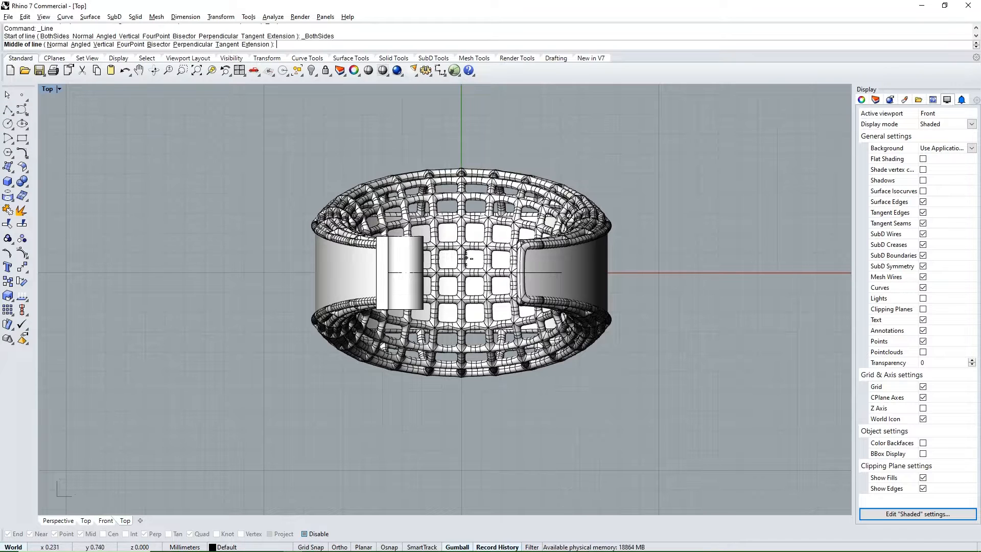
{"action": "type", "text": "0"}
{"action": "key", "text": "Return"}
{"action": "left_click", "coordinate": [788, 273]}
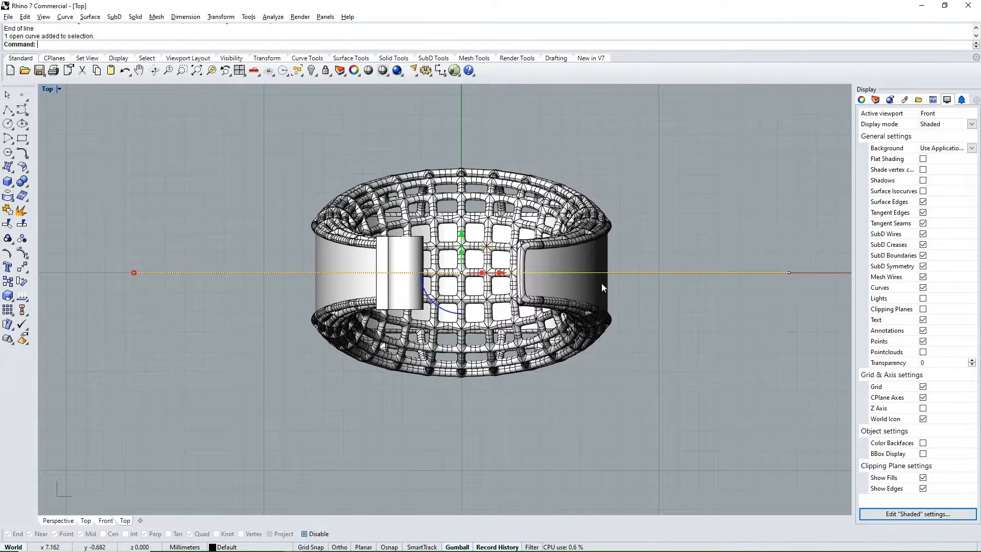
Step: Move the horizontal line to the hinge barrel's end and mirror a copy across the X axis through the origin
{"action": "left_click_drag", "start_coordinate": [461, 234], "coordinate": [461, 197]}
{"action": "type", "text": "mi"}
{"action": "key", "text": "Return"}
{"action": "type", "text": "0"}
{"action": "key", "text": "Return"}
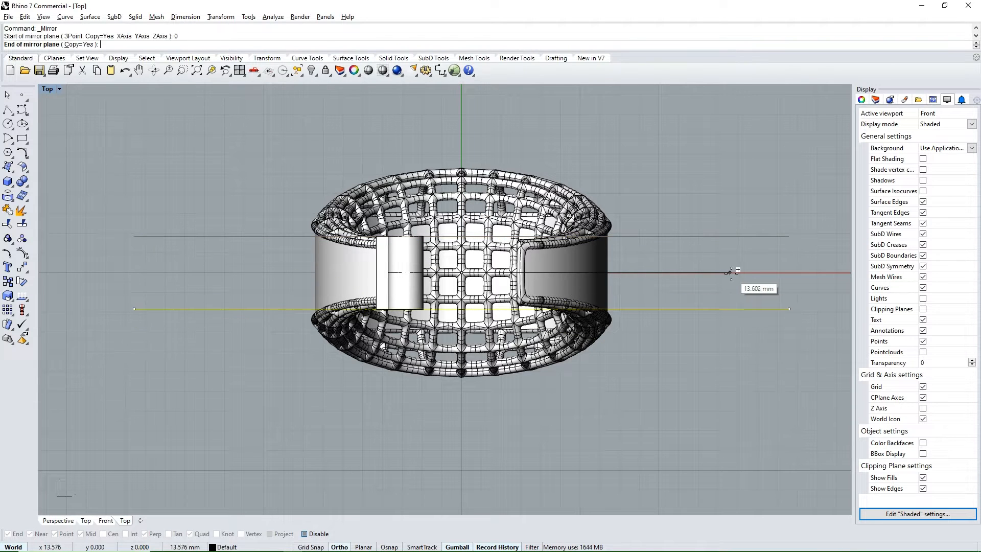
{"action": "left_click", "coordinate": [744, 274]}
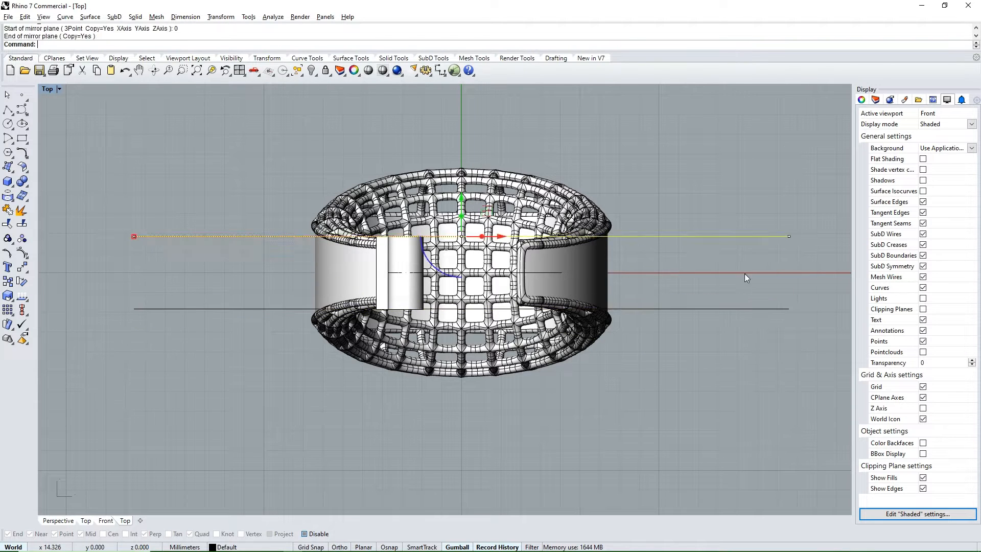
Step: Create two evenly spaced tween curves between the outer lines and extrude them to both sides as surfaces crossing the hinge barrel
{"action": "left_click", "coordinate": [28, 113]}
{"action": "left_click", "coordinate": [84, 146]}
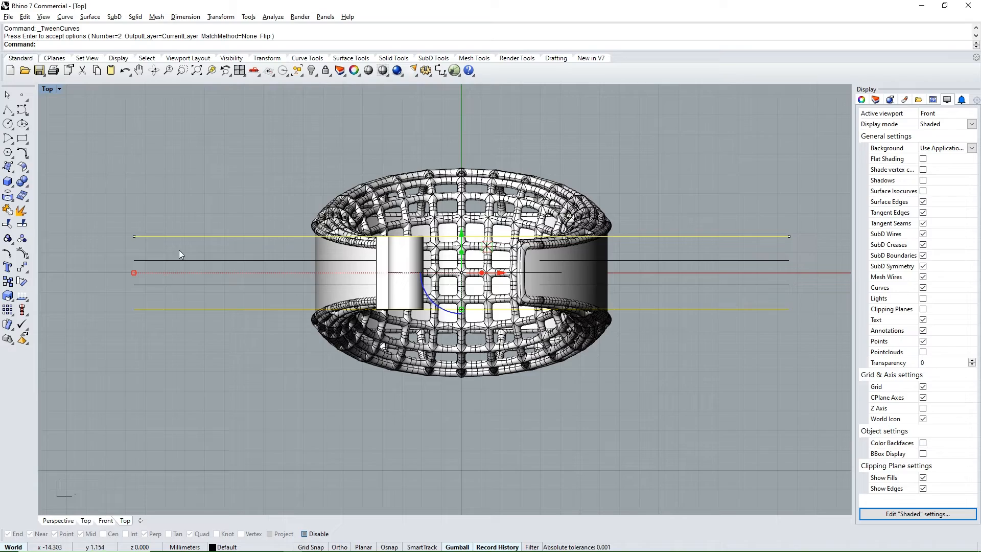
{"action": "left_click_drag", "start_coordinate": [179, 250], "coordinate": [159, 290]}
{"action": "right_click_drag", "start_coordinate": [158, 290], "coordinate": [194, 209], "text": "ctrl+shift"}
{"action": "type", "text": "ext"}
{"action": "key", "text": "Return"}
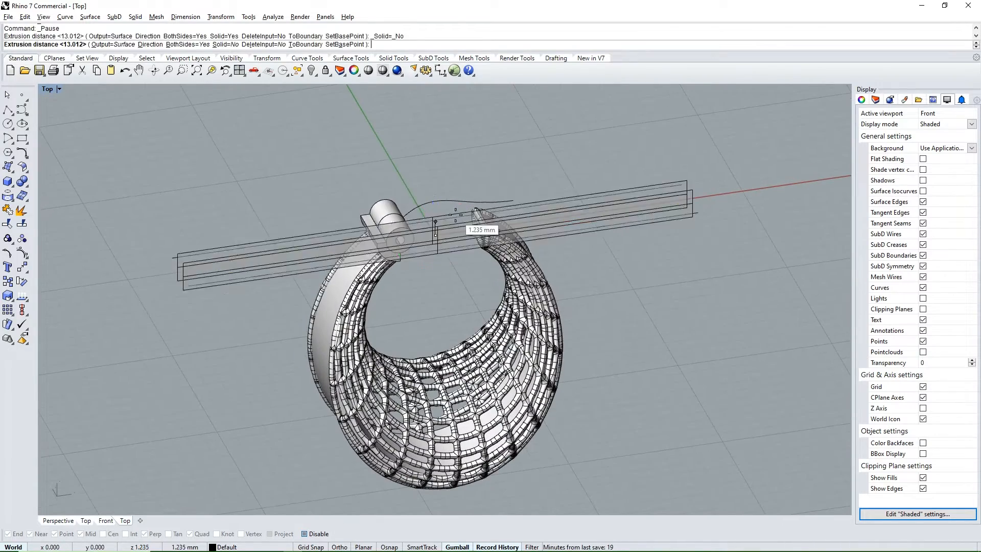
{"action": "left_click", "coordinate": [442, 148]}
Step: Boolean-split the hinge barrel with the two extruded surfaces into three segments and delete the cutting surfaces
{"action": "left_click", "coordinate": [394, 255]}
{"action": "type", "text": "B"}
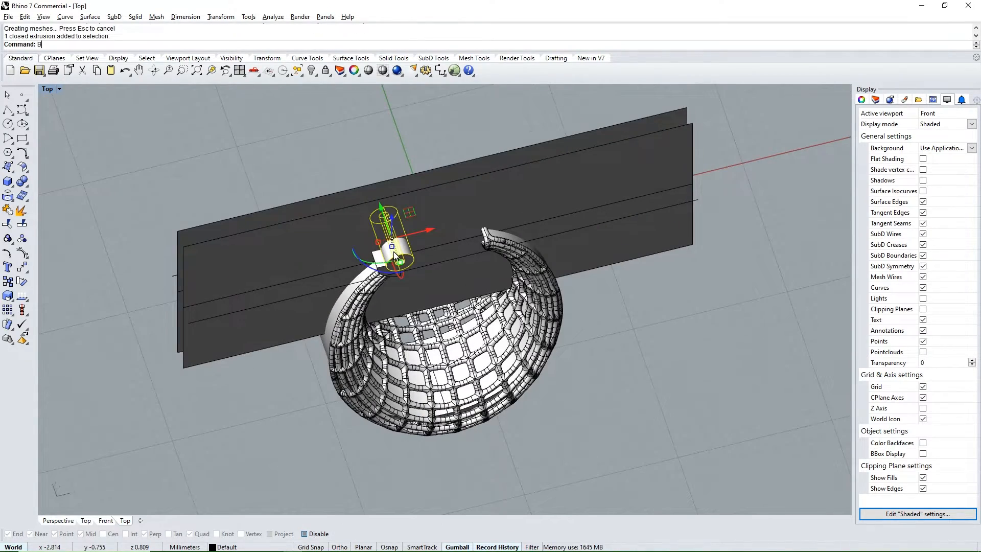
{"action": "type", "text": "S"}
{"action": "key", "text": "Return"}
{"action": "left_click", "coordinate": [437, 200]}
{"action": "left_click", "coordinate": [429, 180]}
{"action": "key", "text": "Return"}
{"action": "left_click_drag", "start_coordinate": [444, 181], "coordinate": [444, 181]}
{"action": "key", "text": "Delete"}
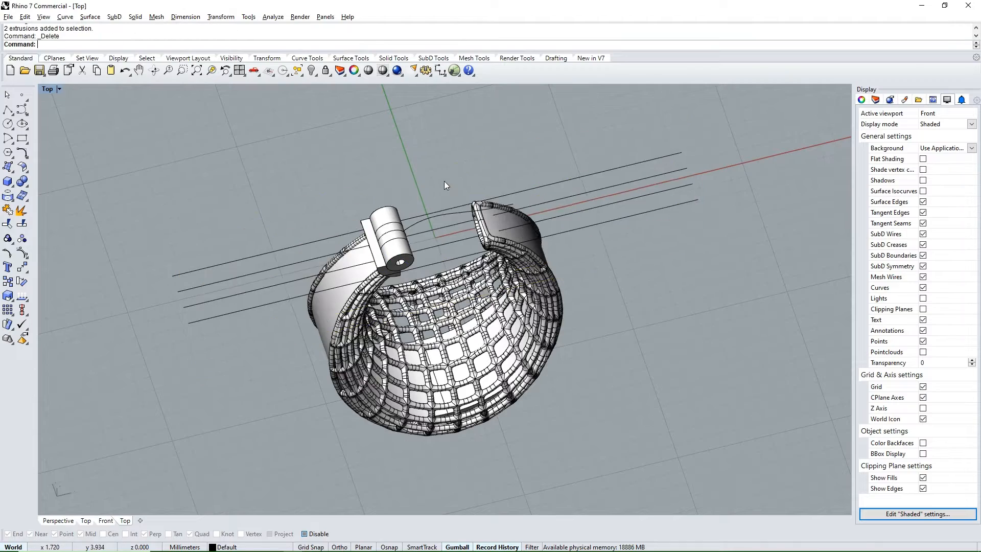
Step: Hide all curves, including the four horizontal construction lines
{"action": "right_click_drag", "start_coordinate": [444, 181], "coordinate": [392, 219], "text": "ctrl+shift"}
{"action": "left_click_drag", "start_coordinate": [667, 201], "coordinate": [586, 370]}
{"action": "type", "text": "SC"}
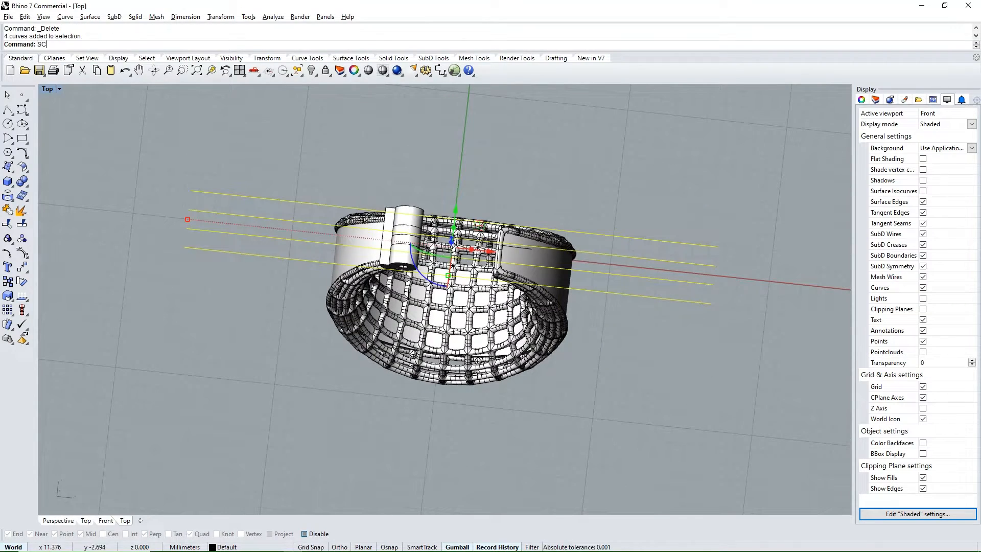
{"action": "key", "text": "Return"}
{"action": "key", "text": "ctrl+h"}
Step: Fillet both edges at the hinge barrel's rear split with a radius of 0.1 mm
{"action": "right_click_drag", "start_coordinate": [626, 306], "coordinate": [396, 211], "text": "ctrl+shift"}
{"action": "scroll", "coordinate": [398, 215], "scroll_direction": "up", "scroll_amount": 3}
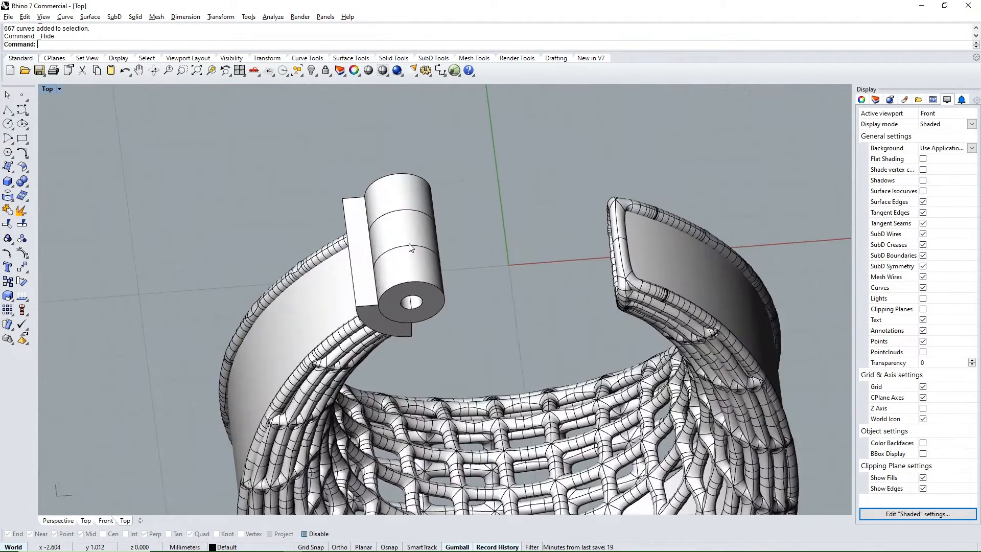
{"action": "key", "text": "Return"}
{"action": "left_click", "coordinate": [407, 209]}
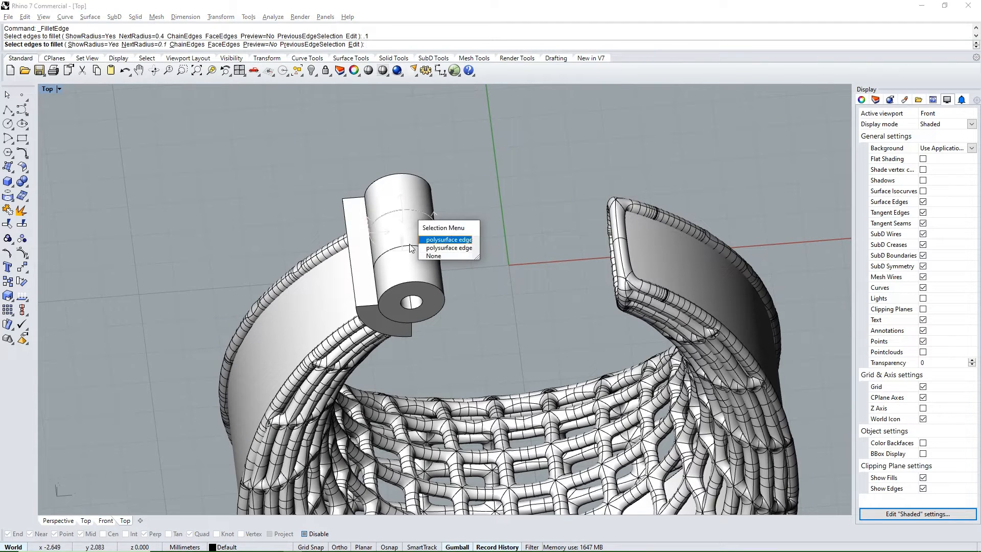
{"action": "key", "text": "Return"}
{"action": "key", "text": "Return"}
{"action": "left_click", "coordinate": [432, 251]}
{"action": "key", "text": "Return"}
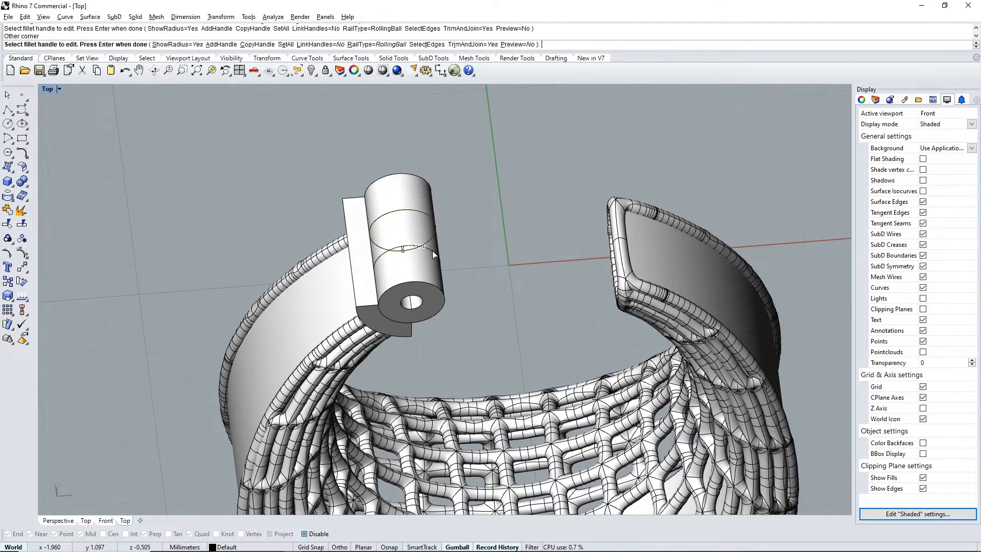
{"action": "key", "text": "Return"}
Step: Fillet both edges at the hinge barrel's front split with the same 0.1 mm radius
{"action": "right_click_drag", "start_coordinate": [432, 251], "coordinate": [415, 258]}
{"action": "key", "text": "Return"}
{"action": "left_click", "coordinate": [409, 275]}
{"action": "key", "text": "Return"}
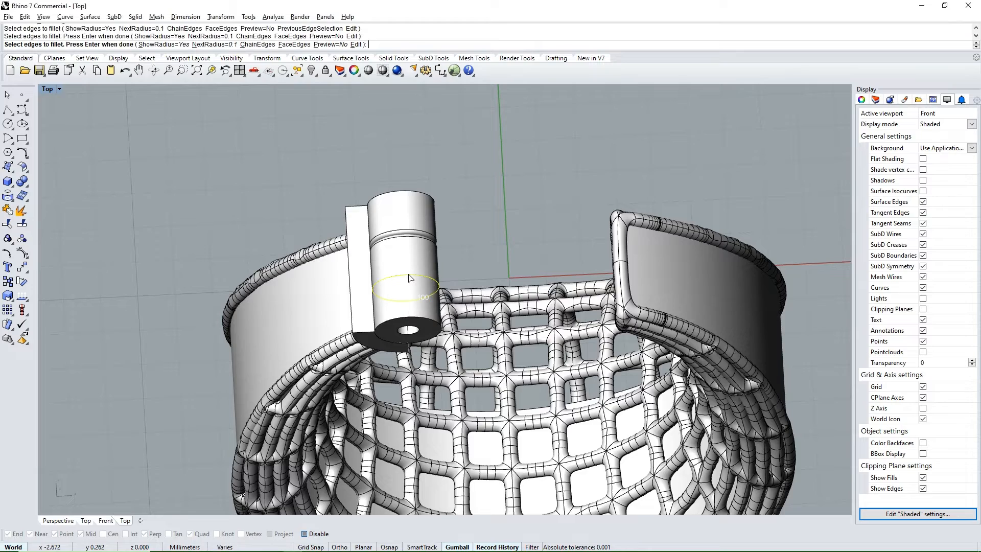
{"action": "key", "text": "Return"}
{"action": "key", "text": "Return"}
Step: Fillet the hinge barrel's outer end edges and the support block's long edge with a 0.1 mm radius
{"action": "key", "text": "Return"}
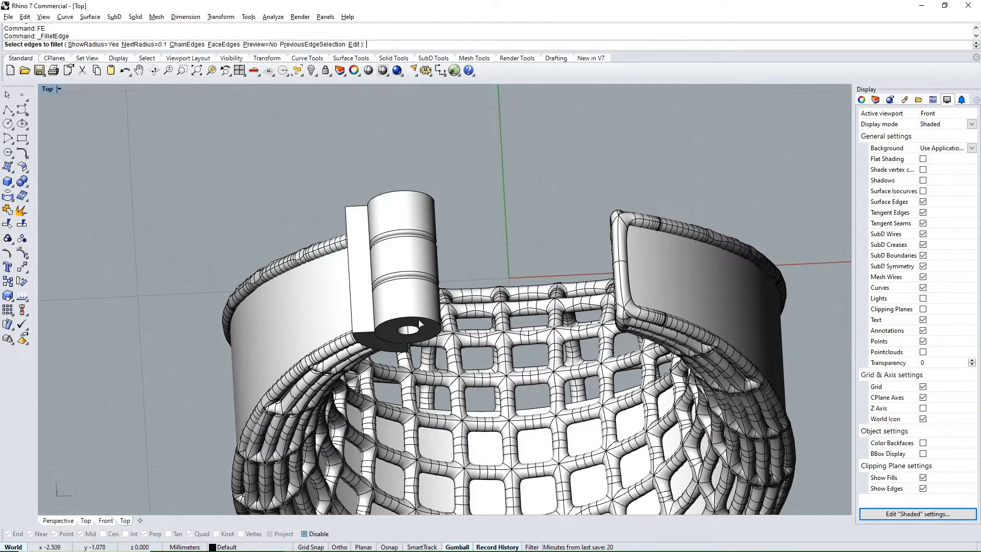
{"action": "left_click", "coordinate": [415, 316]}
{"action": "left_click", "coordinate": [396, 191]}
{"action": "left_click", "coordinate": [346, 222]}
{"action": "key", "text": "Return"}
{"action": "key", "text": "Return"}
Step: In the Front view, show the arching curve again and delete the four horizontal construction lines
{"action": "scroll", "coordinate": [349, 226], "scroll_direction": "down", "scroll_amount": 4}
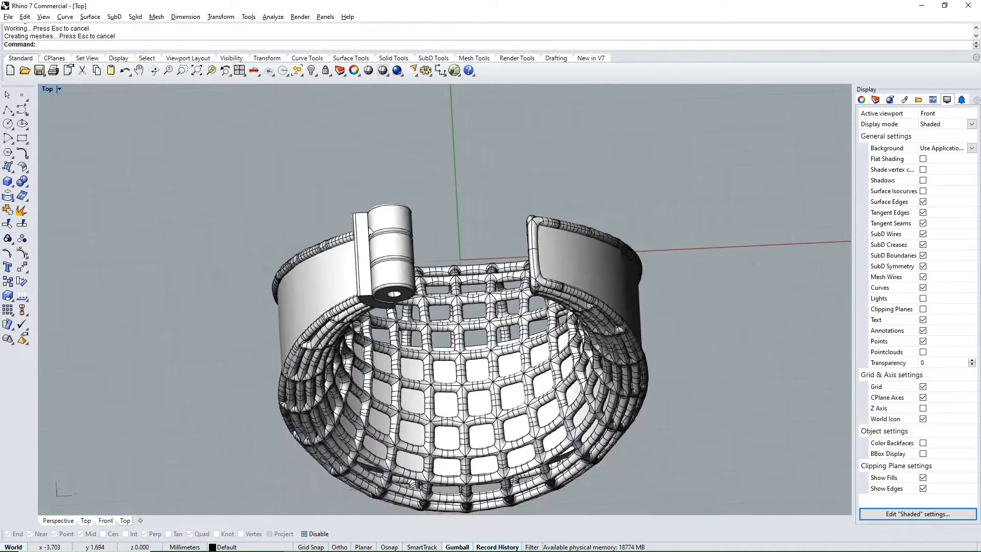
{"action": "right_click_drag", "start_coordinate": [350, 229], "coordinate": [471, 282]}
{"action": "key", "text": "ctrl+F2"}
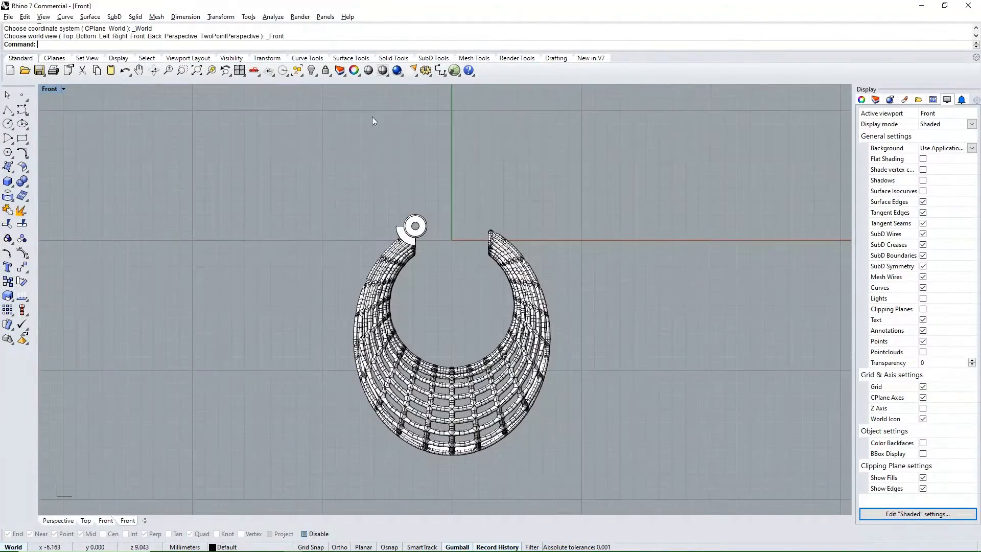
{"action": "right_click", "coordinate": [312, 71]}
{"action": "key", "text": "Delete"}
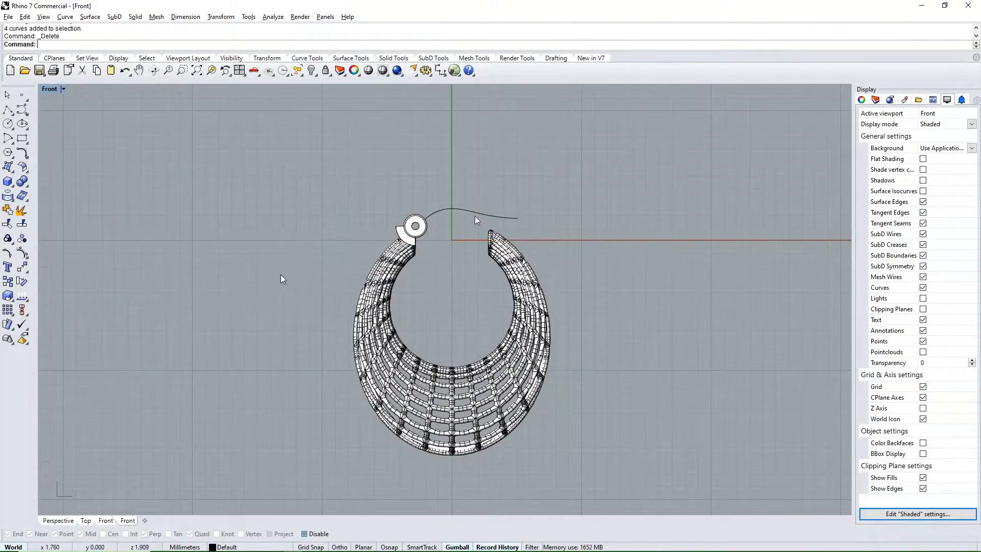
Step: In the Right view, draw a rounded rectangle centred on the origin, about as wide as the hoop's tip, and raise it slightly
{"action": "left_click", "coordinate": [474, 213]}
{"action": "left_click", "coordinate": [572, 220]}
{"action": "scroll", "coordinate": [517, 215], "scroll_direction": "up", "scroll_amount": 2}
{"action": "right_click_drag", "start_coordinate": [468, 229], "coordinate": [490, 240], "text": "ctrl+shift"}
{"action": "key", "text": "ctrl+F3"}
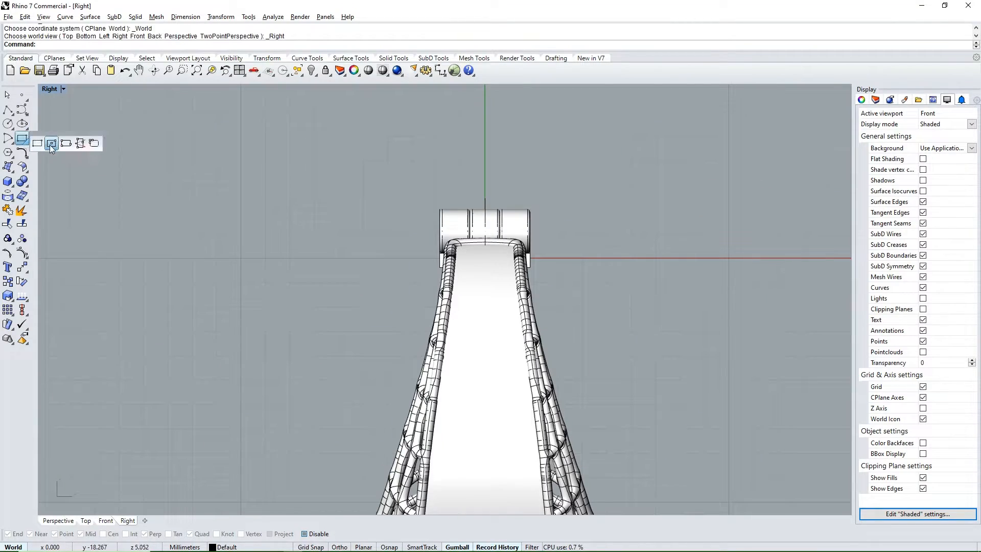
{"action": "left_click", "coordinate": [51, 143]}
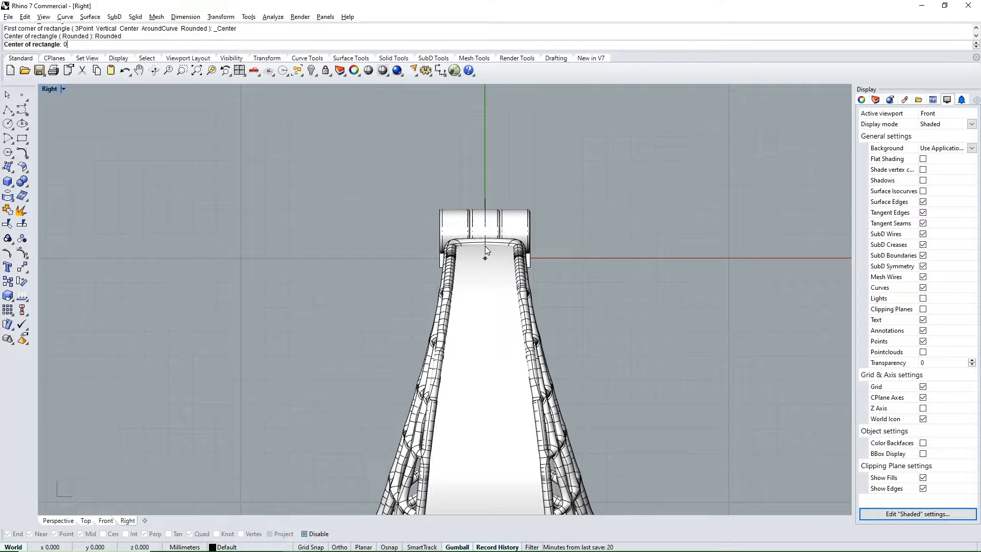
{"action": "key", "text": "Return"}
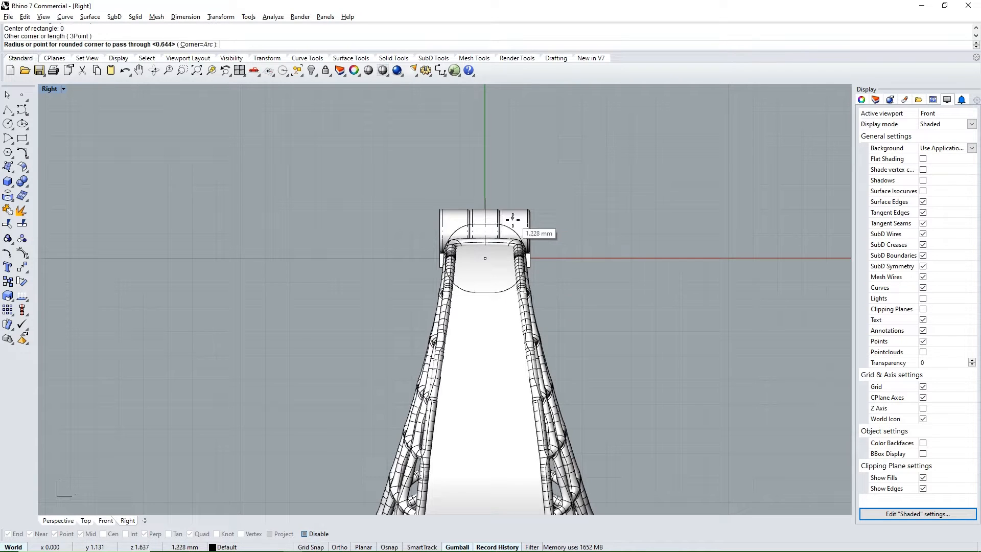
{"action": "left_click", "coordinate": [518, 233]}
{"action": "left_click_drag", "start_coordinate": [484, 232], "coordinate": [483, 216]}
{"action": "right_click_drag", "start_coordinate": [469, 229], "coordinate": [426, 198], "text": "ctrl+shift"}
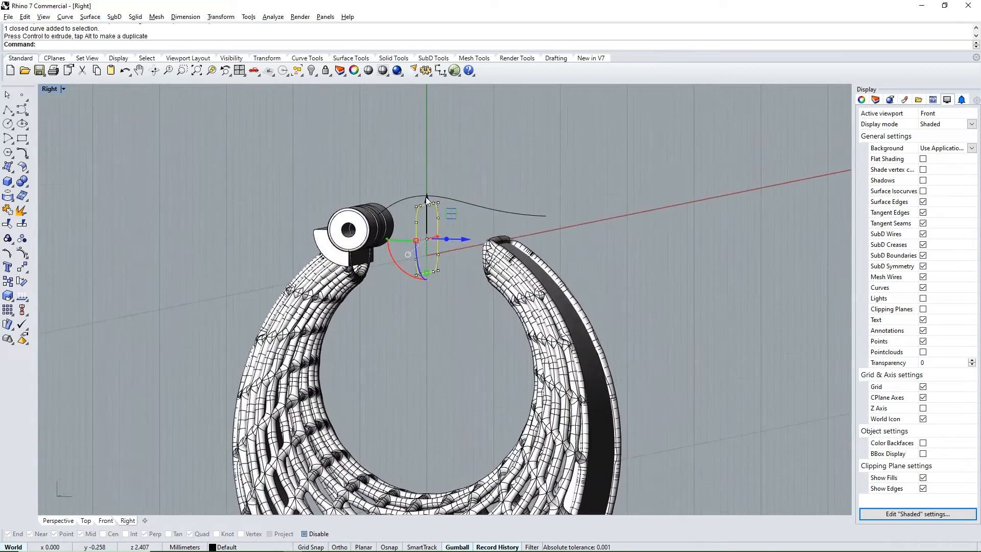
Step: Move the rounded rectangle about 2.86 mm along the X axis and lower it onto the hoop's opposite tip
{"action": "left_click_drag", "start_coordinate": [492, 213], "coordinate": [517, 218]}
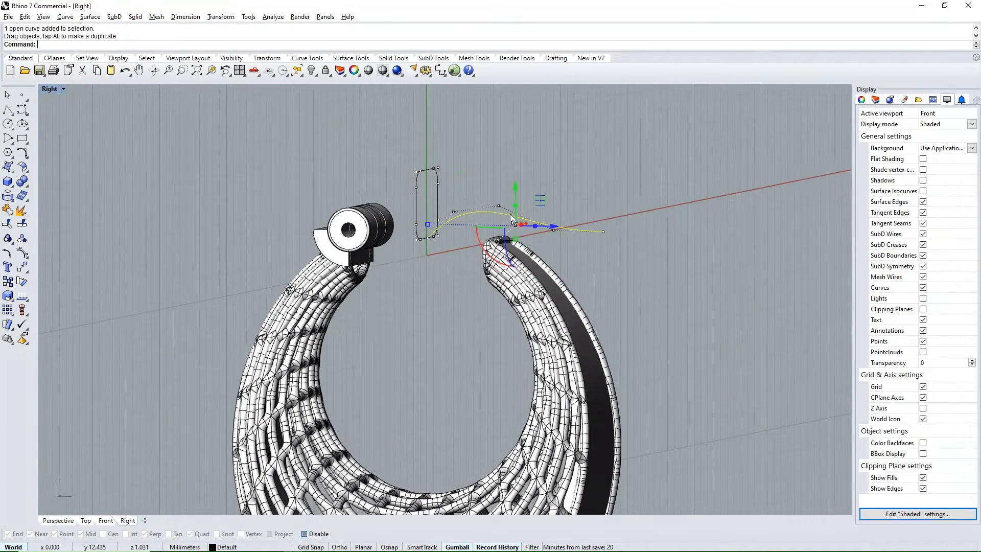
{"action": "key", "text": "ctrl+z"}
{"action": "right_click_drag", "start_coordinate": [510, 214], "coordinate": [424, 193], "text": "ctrl+shift"}
{"action": "left_click", "coordinate": [421, 186]}
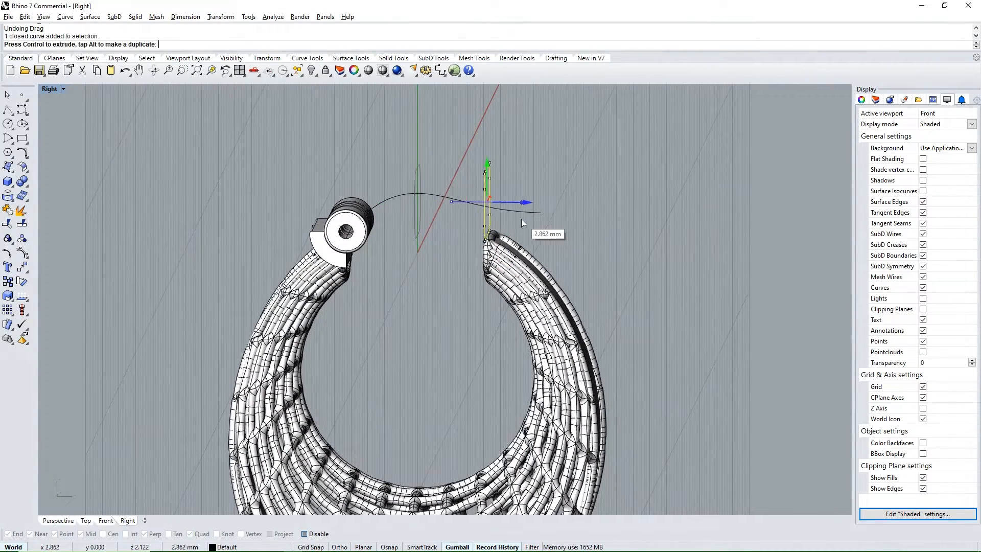
{"action": "left_click_drag", "start_coordinate": [521, 218], "coordinate": [521, 219]}
{"action": "right_click_drag", "start_coordinate": [521, 219], "coordinate": [508, 210], "text": "ctrl+shift"}
{"action": "mouse_move", "coordinate": [460, 169]}
{"action": "left_mouse_down"}
{"action": "mouse_move", "coordinate": [460, 198]}
{"action": "mouse_move", "coordinate": [458, 182]}
{"action": "left_mouse_up"}
{"action": "left_click", "coordinate": [409, 229]}
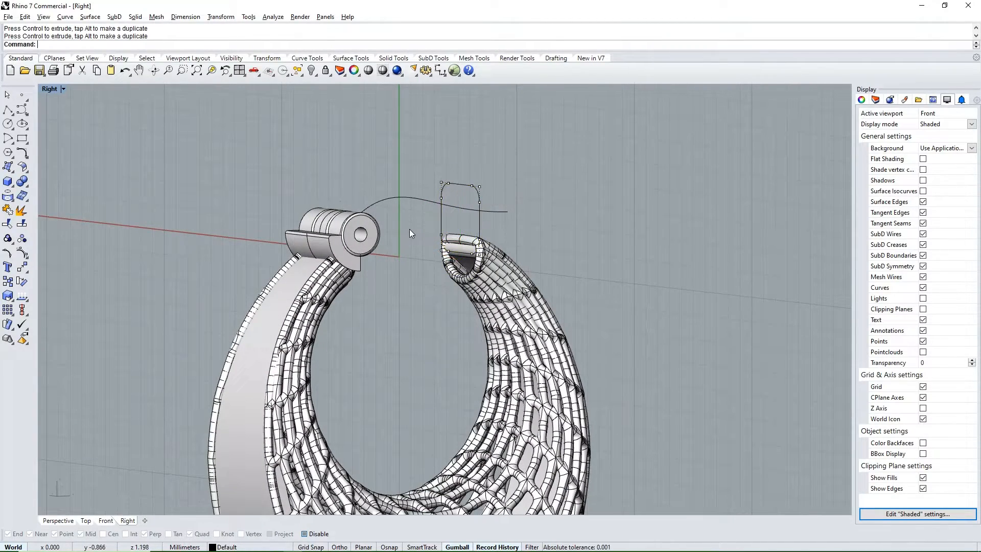
Step: Extrude the rounded rectangle 1 mm to one side as a solid block on the hoop's tip
{"action": "left_click_drag", "start_coordinate": [447, 248], "coordinate": [410, 231]}
{"action": "right_click_drag", "start_coordinate": [519, 236], "coordinate": [449, 247], "text": "ctrl+shift"}
{"action": "type", "text": "ext"}
{"action": "key", "text": "Return"}
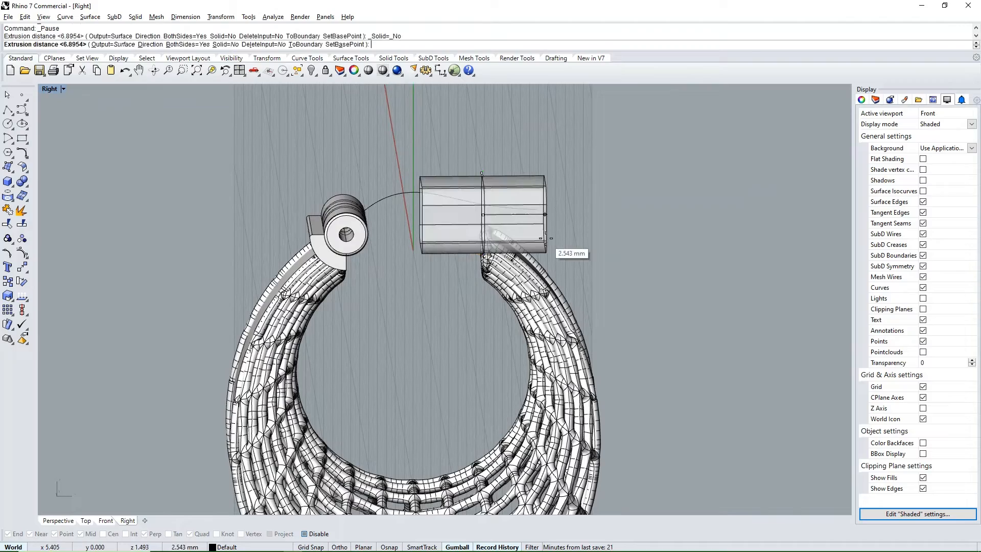
{"action": "type", "text": "b"}
{"action": "key", "text": "Return"}
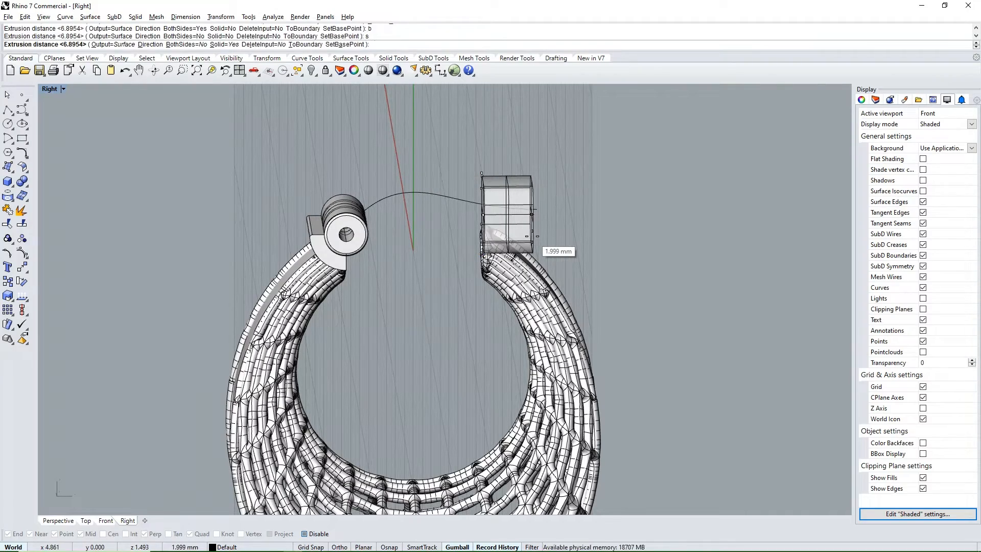
{"action": "type", "text": "1"}
{"action": "key", "text": "Return"}
{"action": "left_click", "coordinate": [532, 237]}
Step: Try to raise the rounded rectangle curve above the solid block
{"action": "right_click_drag", "start_coordinate": [474, 252], "coordinate": [474, 213], "text": "ctrl+shift"}
{"action": "left_click", "coordinate": [470, 214]}
{"action": "left_click", "coordinate": [506, 240]}
{"action": "left_click_drag", "start_coordinate": [442, 180], "coordinate": [441, 158]}
{"action": "key", "text": "ctrl+z"}
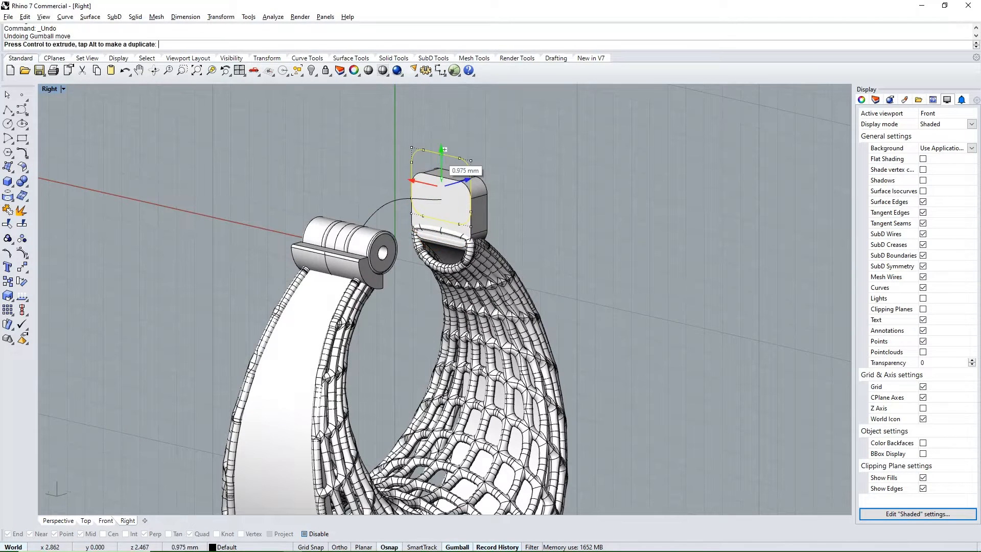
Step: Raise the rounded rectangle curve so it overlaps the block's upper part and scale it narrower into a slot profile
{"action": "left_click", "coordinate": [493, 166]}
{"action": "left_click", "coordinate": [443, 179]}
{"action": "left_click", "coordinate": [473, 204]}
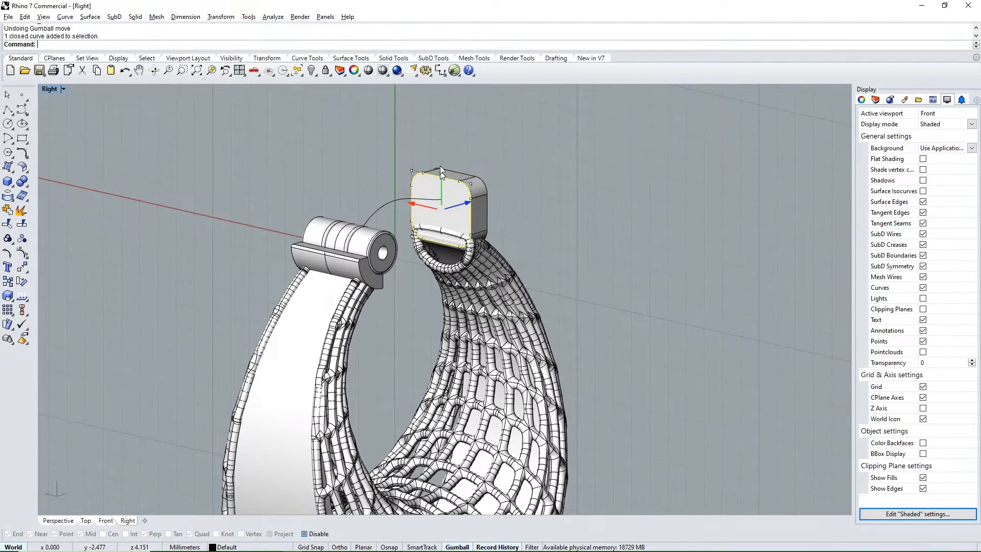
{"action": "left_click_drag", "start_coordinate": [442, 169], "coordinate": [436, 149]}
{"action": "left_click_drag", "start_coordinate": [459, 192], "coordinate": [450, 190]}
{"action": "right_click_drag", "start_coordinate": [460, 194], "coordinate": [488, 203], "text": "ctrl+shift"}
{"action": "left_click_drag", "start_coordinate": [457, 194], "coordinate": [454, 191]}
Step: Extrude the narrowed rectangle into an open tube and position it so it passes fully through the block
{"action": "right_click_drag", "start_coordinate": [524, 205], "coordinate": [492, 192], "text": "ctrl+shift"}
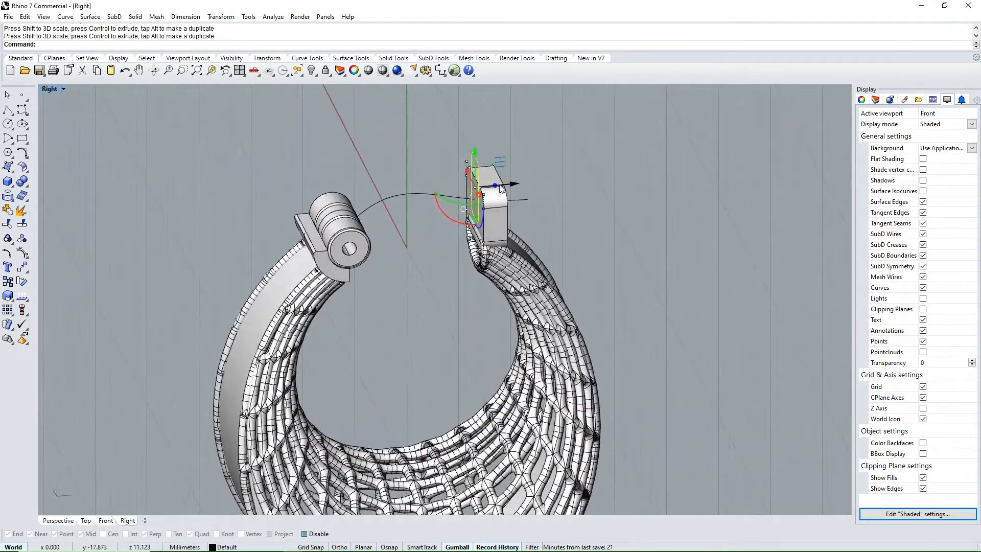
{"action": "left_click", "coordinate": [556, 241]}
{"action": "left_click_drag", "start_coordinate": [573, 185], "coordinate": [540, 182]}
{"action": "left_click", "coordinate": [523, 174]}
{"action": "left_click", "coordinate": [450, 175]}
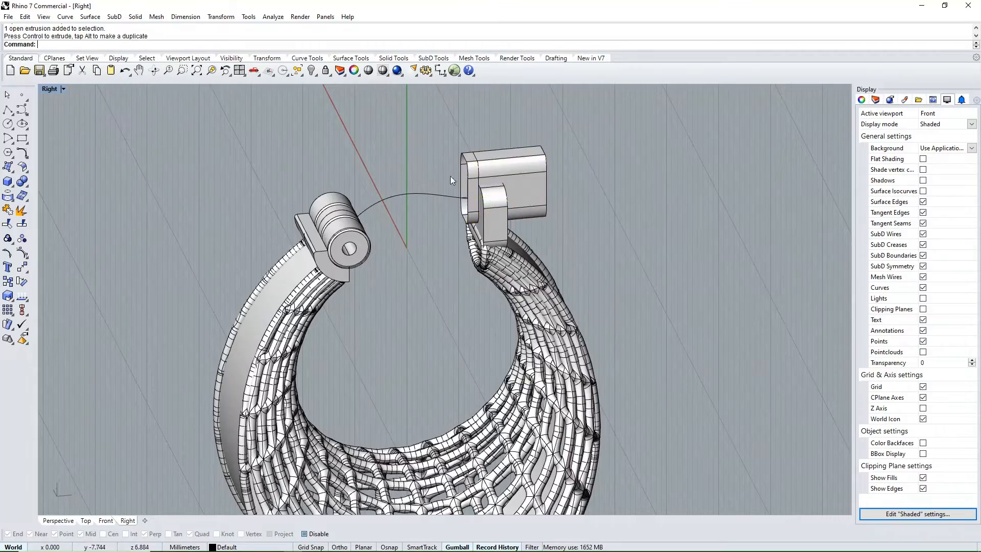
Step: Select the tube's upper side edges and scale them inward so its cross-section tapers towards the top
{"action": "scroll", "coordinate": [442, 160], "scroll_direction": "up", "scroll_amount": 4}
{"action": "right_click_drag", "start_coordinate": [450, 175], "coordinate": [440, 156], "text": "ctrl+shift"}
{"action": "left_click", "coordinate": [441, 155], "text": "ctrl+shift"}
{"action": "left_click_drag", "start_coordinate": [457, 142], "coordinate": [452, 141]}
{"action": "left_click", "coordinate": [551, 157]}
{"action": "right_click_drag", "start_coordinate": [552, 156], "coordinate": [534, 162], "text": "ctrl+shift"}
{"action": "left_click", "coordinate": [487, 185], "text": "ctrl+shift"}
{"action": "right_click_drag", "start_coordinate": [348, 200], "coordinate": [394, 210], "text": "ctrl+shift"}
{"action": "left_click", "coordinate": [378, 196], "text": "ctrl+shift"}
{"action": "left_click_drag", "start_coordinate": [440, 169], "coordinate": [427, 168]}
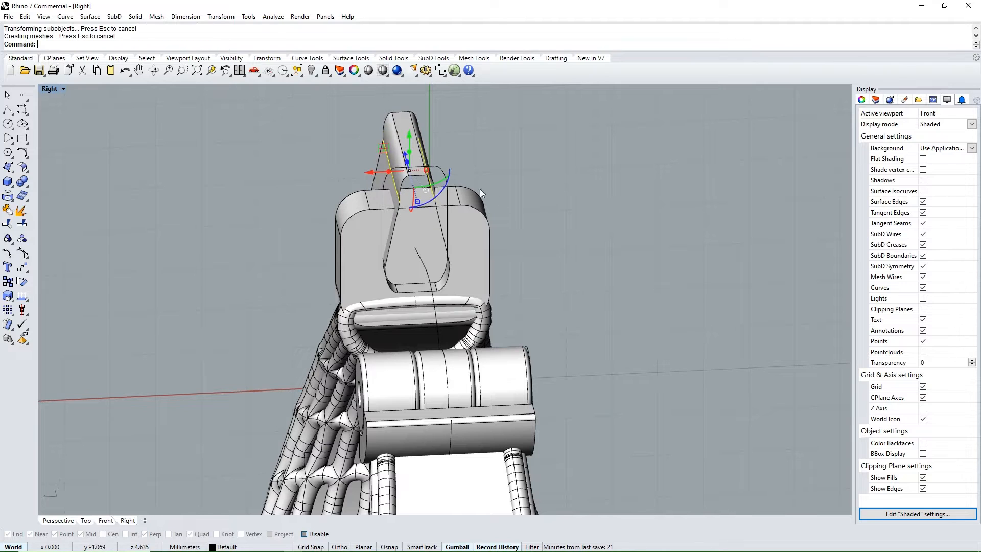
{"action": "left_click", "coordinate": [542, 207]}
Step: Boolean-split the solid block on the hoop's tip with the tapered tube
{"action": "right_click_drag", "start_coordinate": [541, 207], "coordinate": [486, 234], "text": "ctrl+shift"}
{"action": "left_click", "coordinate": [487, 235]}
{"action": "type", "text": "bs"}
{"action": "key", "text": "Return"}
{"action": "left_click", "coordinate": [496, 171]}
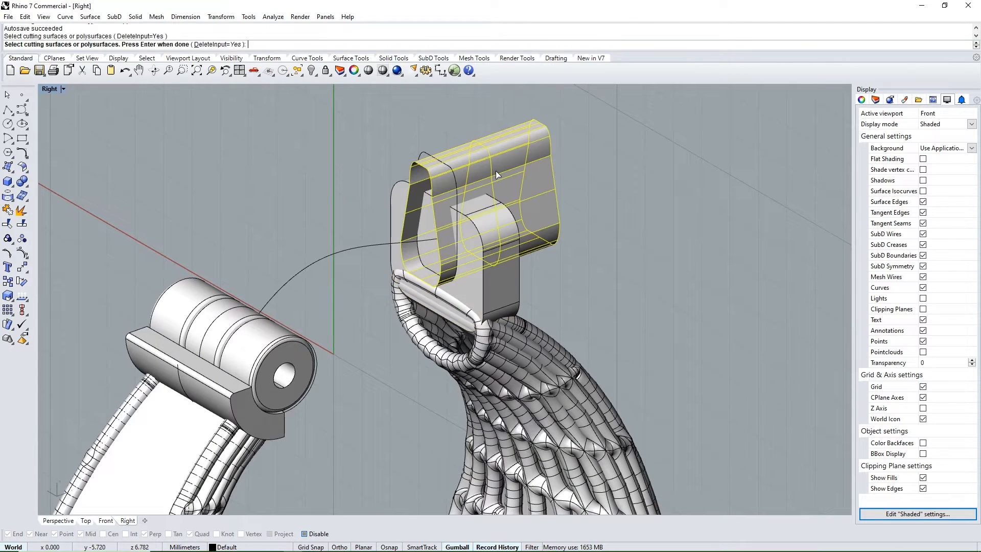
{"action": "key", "text": "Return"}
Step: Delete the tapered tube, its profile curve and the cut-out piece to leave an open slot in the block
{"action": "left_click", "coordinate": [596, 184]}
{"action": "left_click_drag", "start_coordinate": [571, 101], "coordinate": [404, 173]}
{"action": "left_click", "coordinate": [621, 134]}
{"action": "left_click_drag", "start_coordinate": [603, 122], "coordinate": [440, 161]}
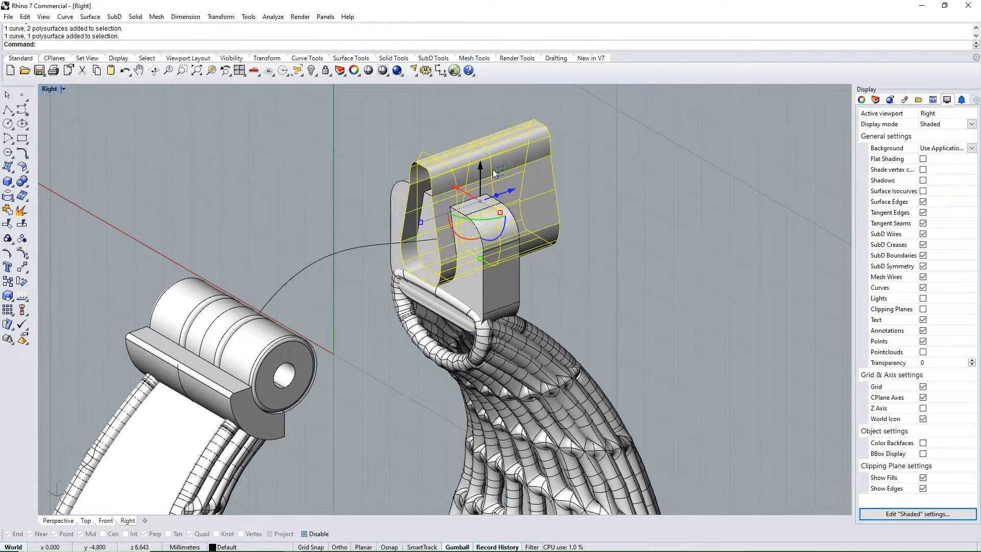
{"action": "key", "text": "Delete"}
{"action": "right_click_drag", "start_coordinate": [492, 170], "coordinate": [445, 228], "text": "ctrl+shift"}
{"action": "left_click", "coordinate": [444, 228]}
{"action": "key", "text": "Delete"}
Step: Try to pipe the arching curve with a 0.6 mm radius
{"action": "right_click_drag", "start_coordinate": [516, 204], "coordinate": [350, 289], "text": "ctrl+shift"}
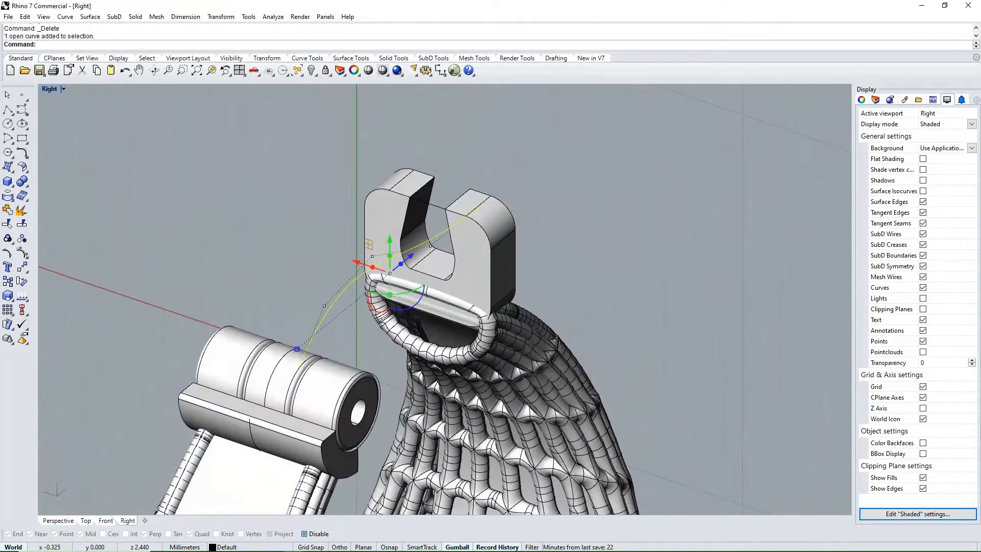
{"action": "type", "text": "Pipe"}
{"action": "key", "text": "Return"}
{"action": "type", "text": ".6"}
{"action": "key", "text": "Return"}
{"action": "key", "text": "Return"}
{"action": "key", "text": "Return"}
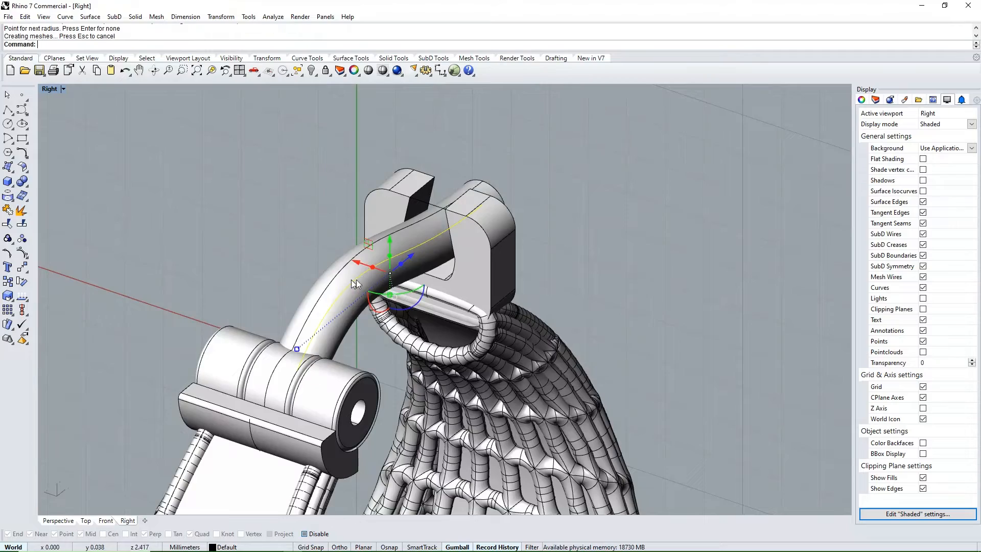
{"action": "right_click_drag", "start_coordinate": [491, 278], "coordinate": [354, 263], "text": "ctrl+shift"}
{"action": "key", "text": "ctrl+z"}
Step: Try a thinner pipe along the arching curve with a 0.5 mm radius and flat caps
{"action": "key", "text": "Return"}
{"action": "type", "text": ".5"}
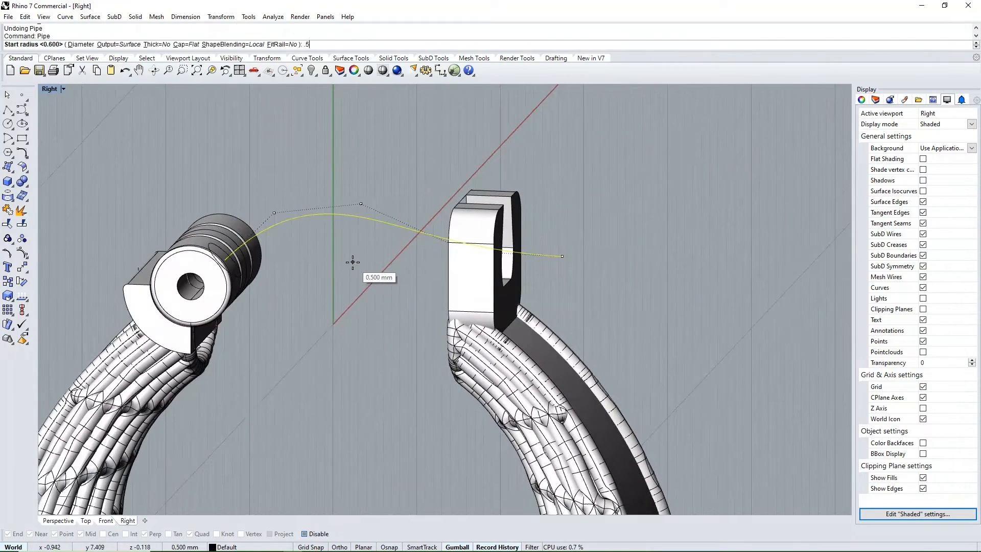
{"action": "key", "text": "Return"}
{"action": "key", "text": "Return"}
{"action": "key", "text": "Return"}
{"action": "key", "text": "ctrl+z"}
Step: Pipe the arching curve with a 0.5 mm radius and round caps to form the closing pin
{"action": "key", "text": "Return"}
{"action": "key", "text": "Return"}
{"action": "key", "text": "Return"}
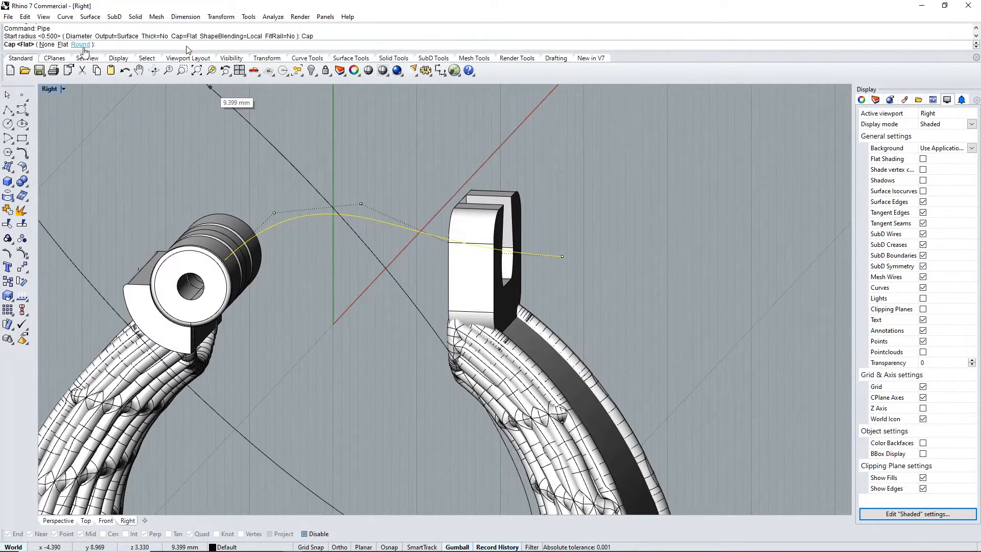
{"action": "key", "text": "Return"}
{"action": "right_click_drag", "start_coordinate": [394, 323], "coordinate": [393, 179], "text": "ctrl+shift"}
{"action": "scroll", "coordinate": [490, 220], "scroll_direction": "up", "scroll_amount": 6}
{"action": "right_click_drag", "start_coordinate": [557, 225], "coordinate": [443, 223], "text": "ctrl+shift"}
{"action": "scroll", "coordinate": [443, 223], "scroll_direction": "up", "scroll_amount": 3}
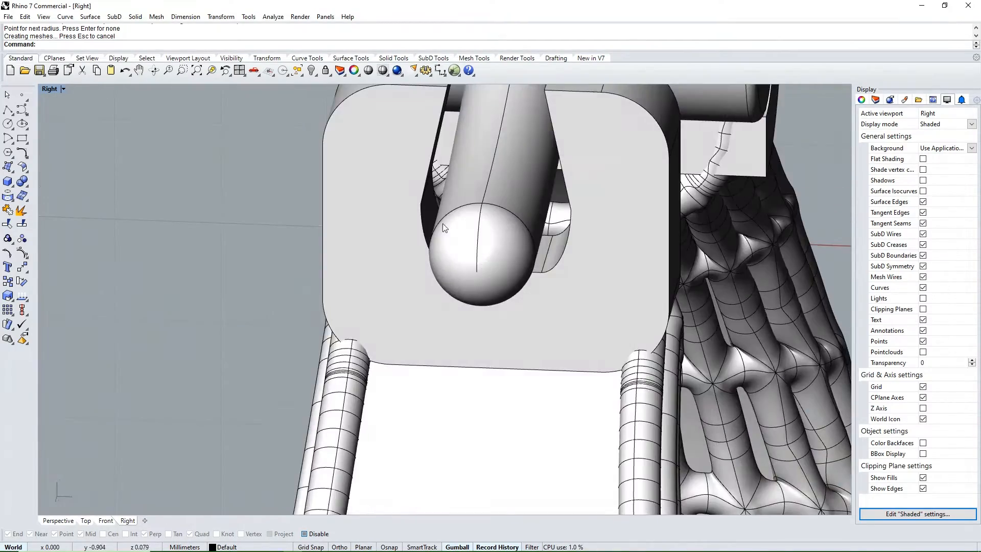
Step: Nudge the side of the catch block's slot sideways to adjust its fit around the closing pin
{"action": "right_click_drag", "start_coordinate": [519, 218], "coordinate": [575, 200], "text": "ctrl+shift"}
{"action": "left_click", "coordinate": [596, 205], "text": "shift"}
{"action": "left_click_drag", "start_coordinate": [453, 208], "coordinate": [458, 209]}
{"action": "scroll", "coordinate": [441, 240], "scroll_direction": "down", "scroll_amount": 6}
{"action": "key", "text": "Escape"}
Step: Move the inner top edges of the catch block's slot inward to narrow the opening above the pin
{"action": "right_click_drag", "start_coordinate": [442, 239], "coordinate": [753, 203], "text": "ctrl+shift"}
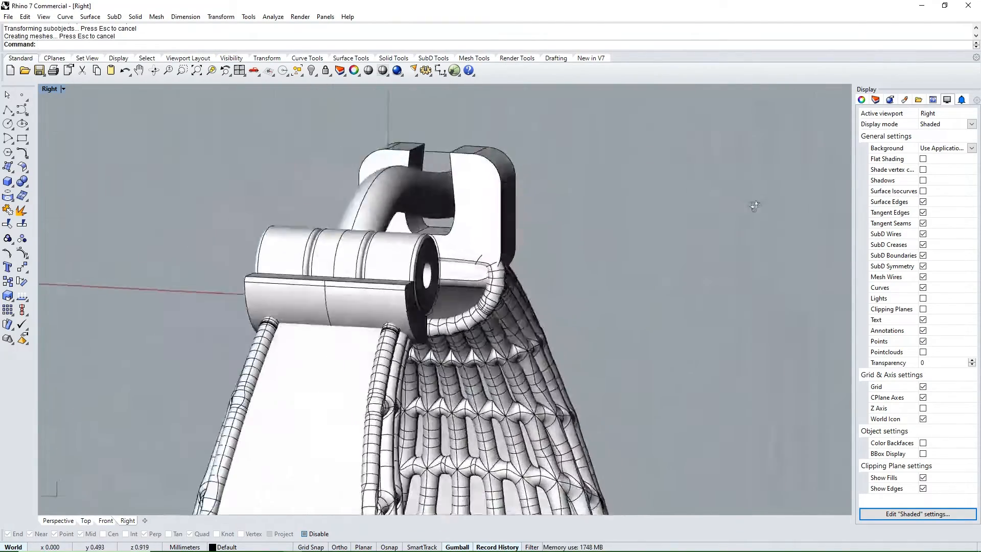
{"action": "right_click_drag", "start_coordinate": [391, 164], "coordinate": [413, 149], "text": "ctrl+shift"}
{"action": "left_click", "coordinate": [412, 138], "text": "ctrl+shift"}
{"action": "right_click", "coordinate": [469, 131], "text": "ctrl+shift"}
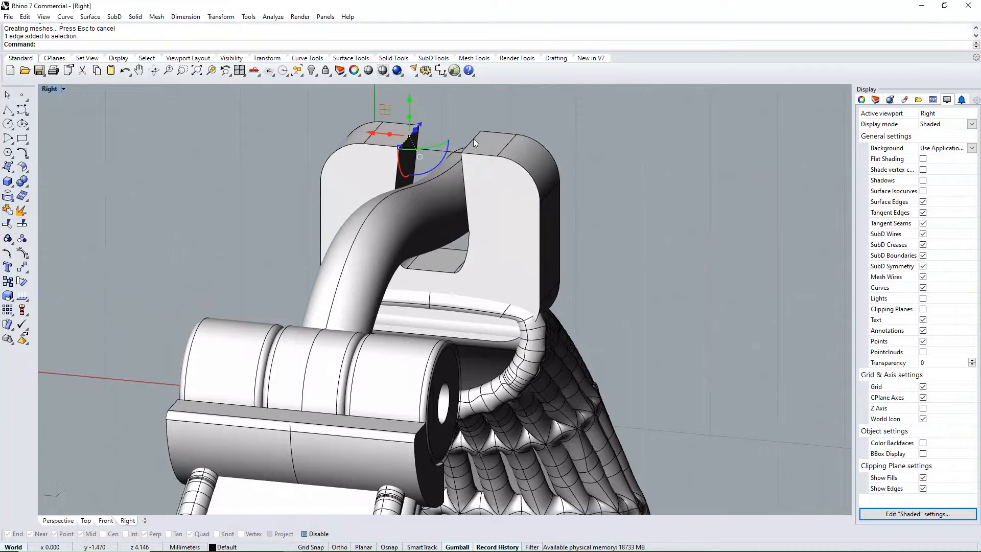
{"action": "left_click", "coordinate": [473, 139], "text": "ctrl+shift"}
{"action": "right_click", "coordinate": [472, 139], "text": "ctrl+shift"}
{"action": "left_click_drag", "start_coordinate": [471, 142], "coordinate": [463, 140]}
{"action": "key", "text": "Escape"}
{"action": "right_click_drag", "start_coordinate": [408, 145], "coordinate": [421, 170], "text": "ctrl+shift"}
Step: Fillet the two inner top edges of the catch block's slot opening with a 0.1 mm radius
{"action": "type", "text": "fe"}
{"action": "key", "text": "Return"}
{"action": "left_click", "coordinate": [416, 139]}
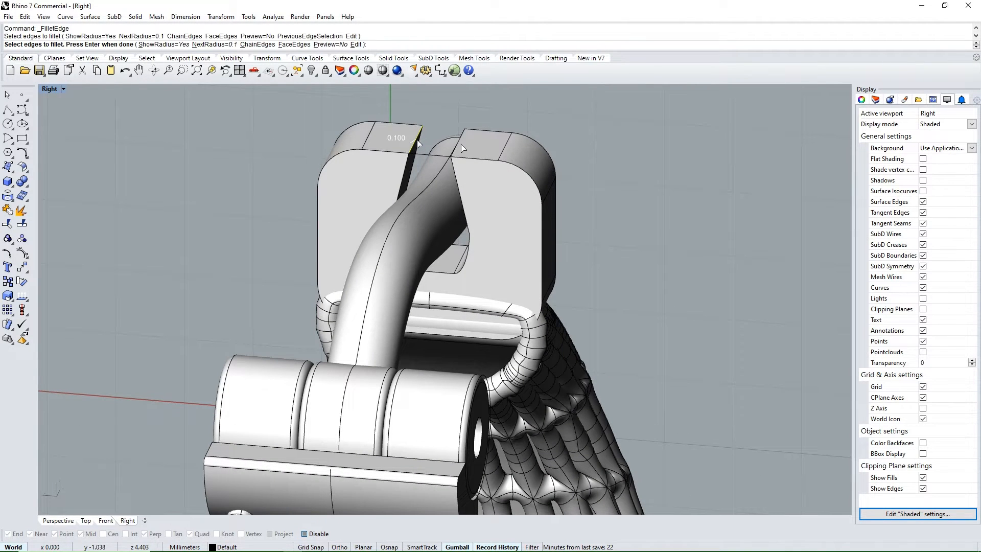
{"action": "left_click", "coordinate": [459, 144]}
{"action": "key", "text": "Return"}
{"action": "key", "text": "Return"}
Step: Display the whole hoop in Rendered mode and hide the grid and the CPlane axes
{"action": "right_click_drag", "start_coordinate": [459, 144], "coordinate": [485, 179], "text": "ctrl+shift"}
{"action": "scroll", "coordinate": [476, 175], "scroll_direction": "down", "scroll_amount": 5}
{"action": "scroll", "coordinate": [450, 164], "scroll_direction": "down", "scroll_amount": 7}
{"action": "scroll", "coordinate": [450, 163], "scroll_direction": "up", "scroll_amount": 4}
{"action": "left_click", "coordinate": [56, 88]}
{"action": "left_click", "coordinate": [76, 148]}
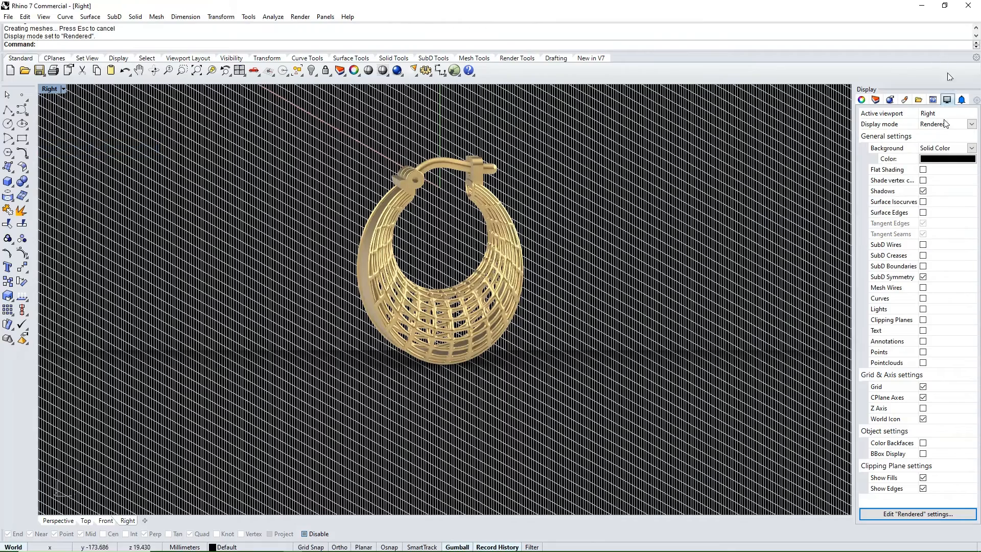
{"action": "left_click", "coordinate": [923, 387]}
{"action": "left_click", "coordinate": [924, 397]}
Step: Examine the rendered hoop from several sides and set the viewport to the Perspective view
{"action": "right_click_drag", "start_coordinate": [578, 340], "coordinate": [543, 327], "text": "ctrl+shift"}
{"action": "right_click_drag", "start_coordinate": [126, 333], "coordinate": [427, 349]}
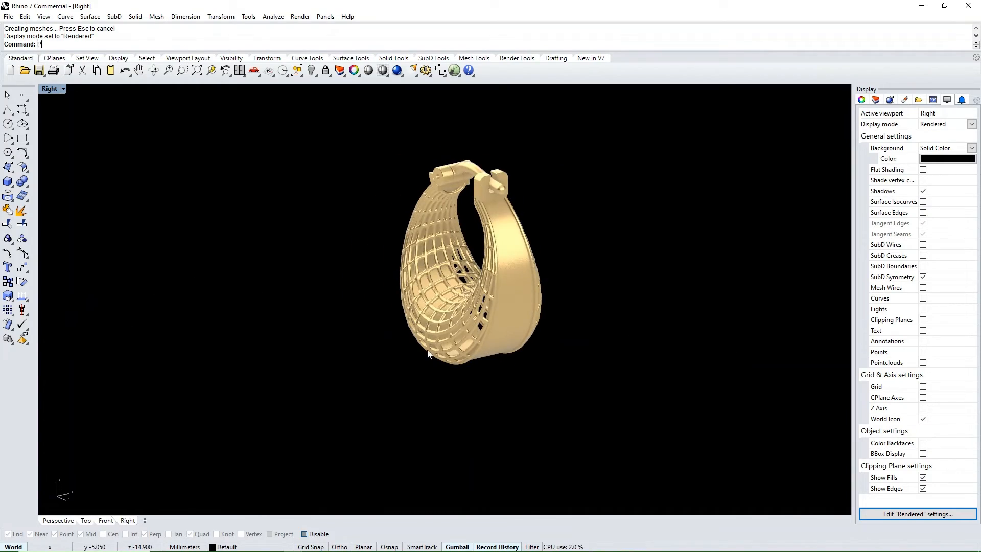
{"action": "key", "text": "ctrl+F4"}
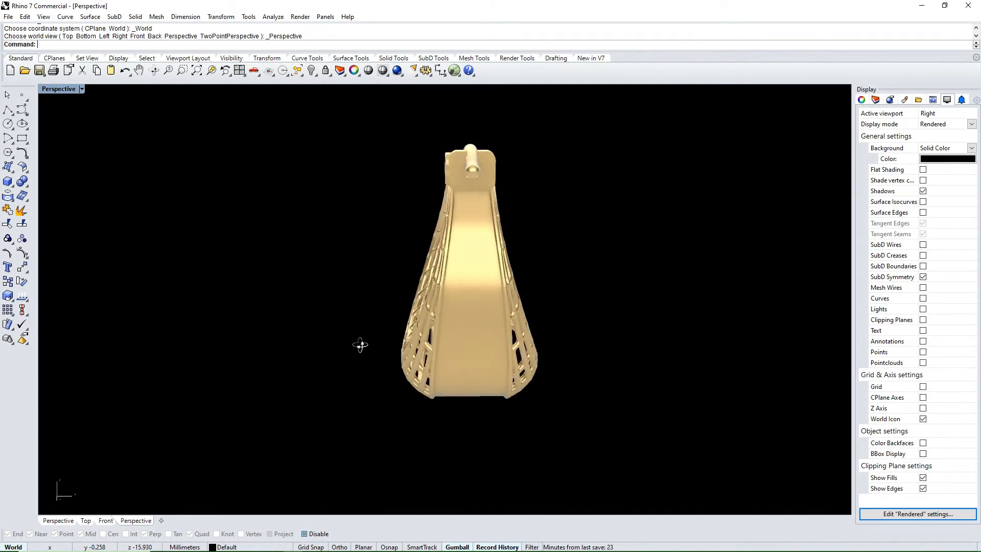